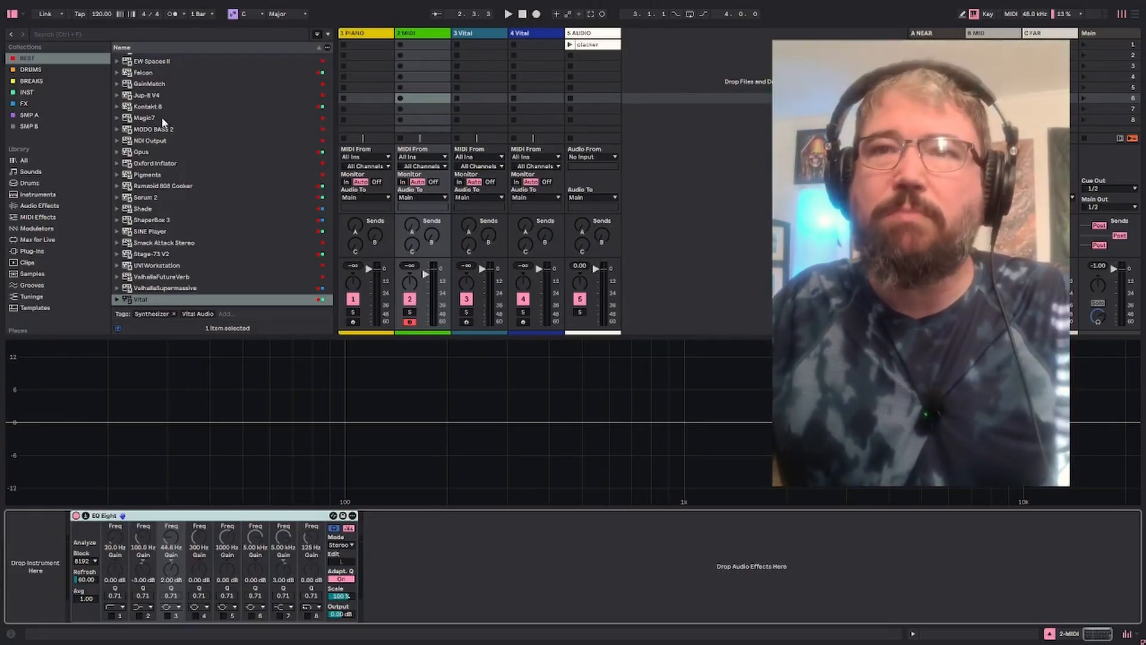
Load Vital onto the MIDI track ahead of EQ Eight and transpose oscillator 1 to -12
{"action": "left_click_drag", "start_coordinate": [134, 296], "coordinate": [43, 538]}
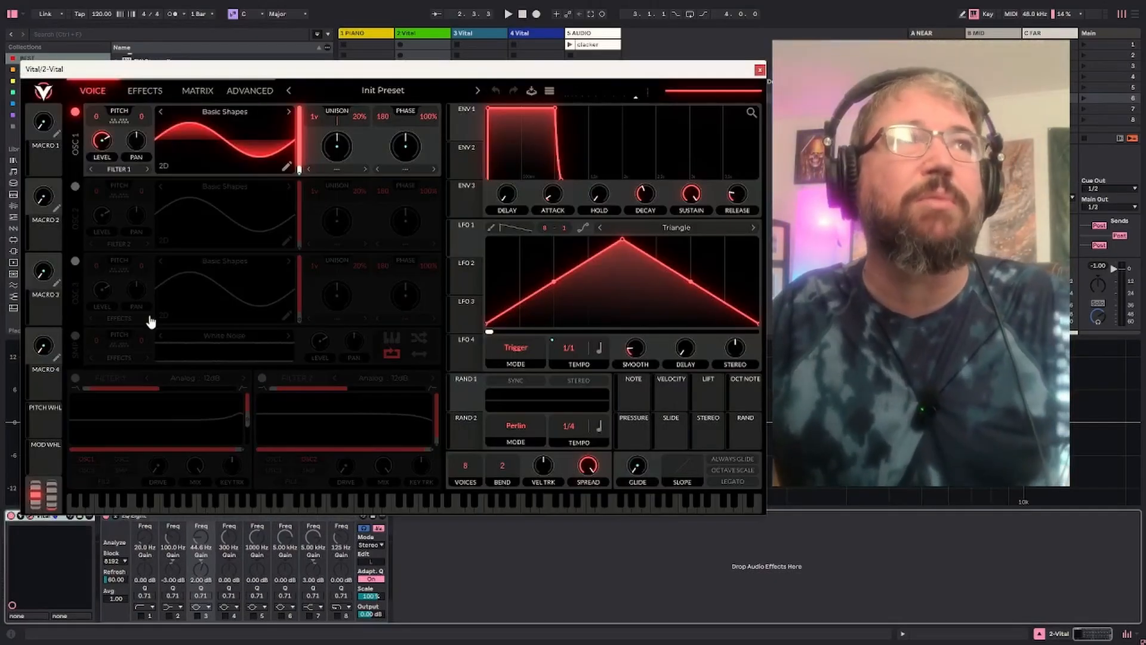
{"action": "left_click_drag", "start_coordinate": [163, 76], "coordinate": [159, 68]}
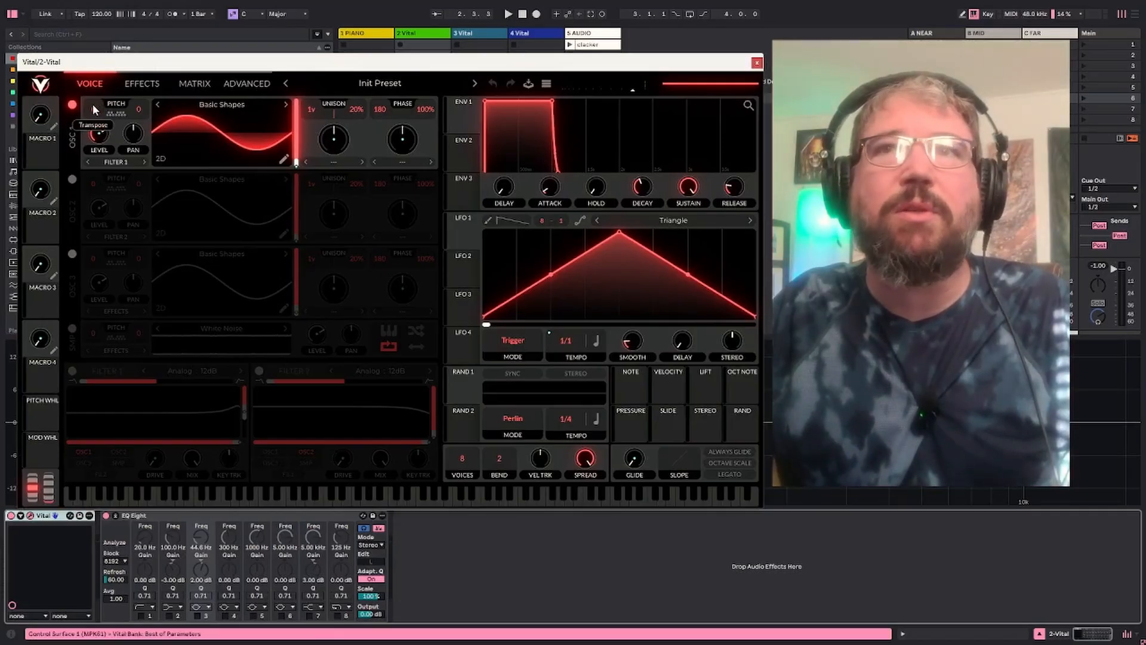
{"action": "left_click_drag", "start_coordinate": [98, 136], "coordinate": [99, 139]}
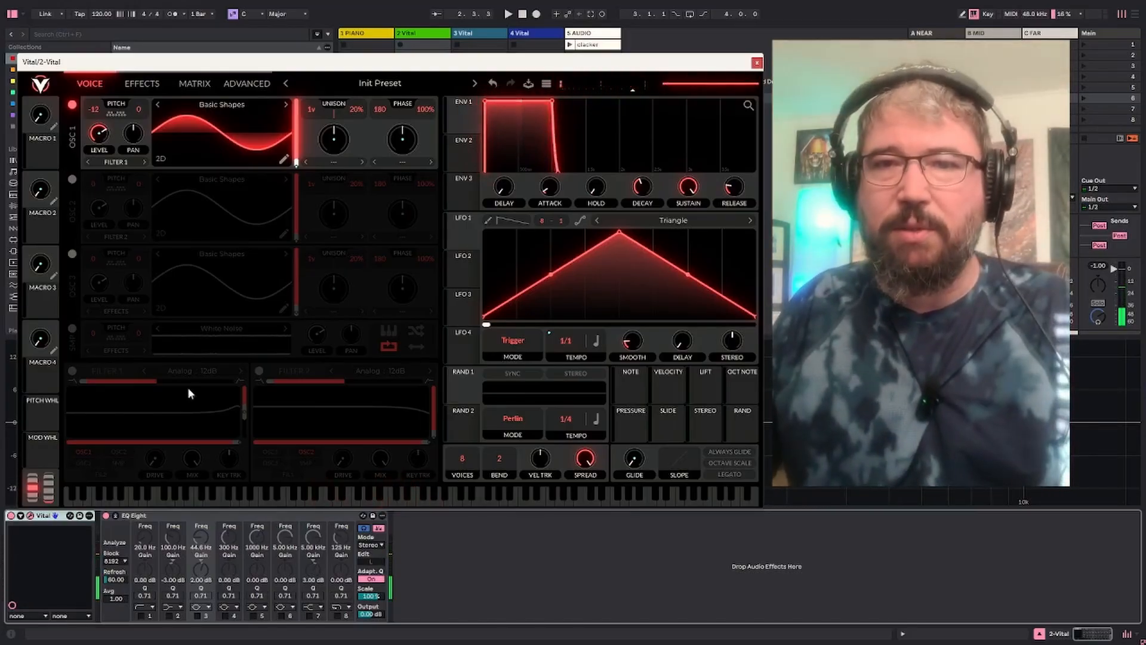
Make the patch monophonic with 1 voice, raise the glide with a curved slope, and enable Always Glide
{"action": "left_click_drag", "start_coordinate": [204, 64], "coordinate": [610, 58]}
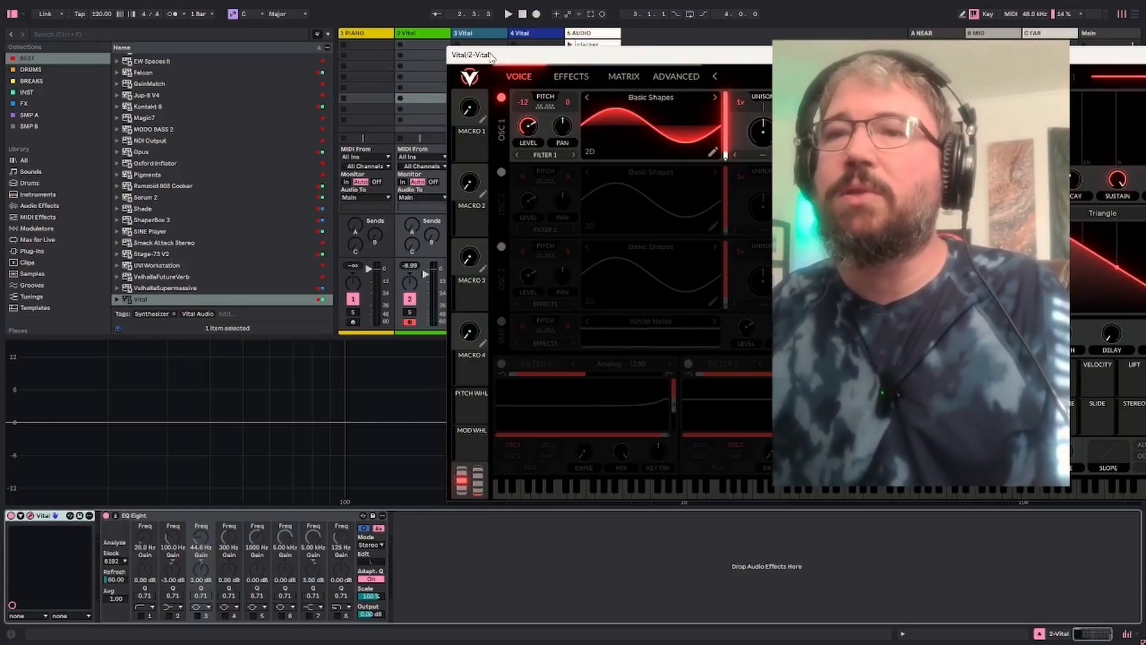
{"action": "left_click_drag", "start_coordinate": [498, 58], "coordinate": [57, 34]}
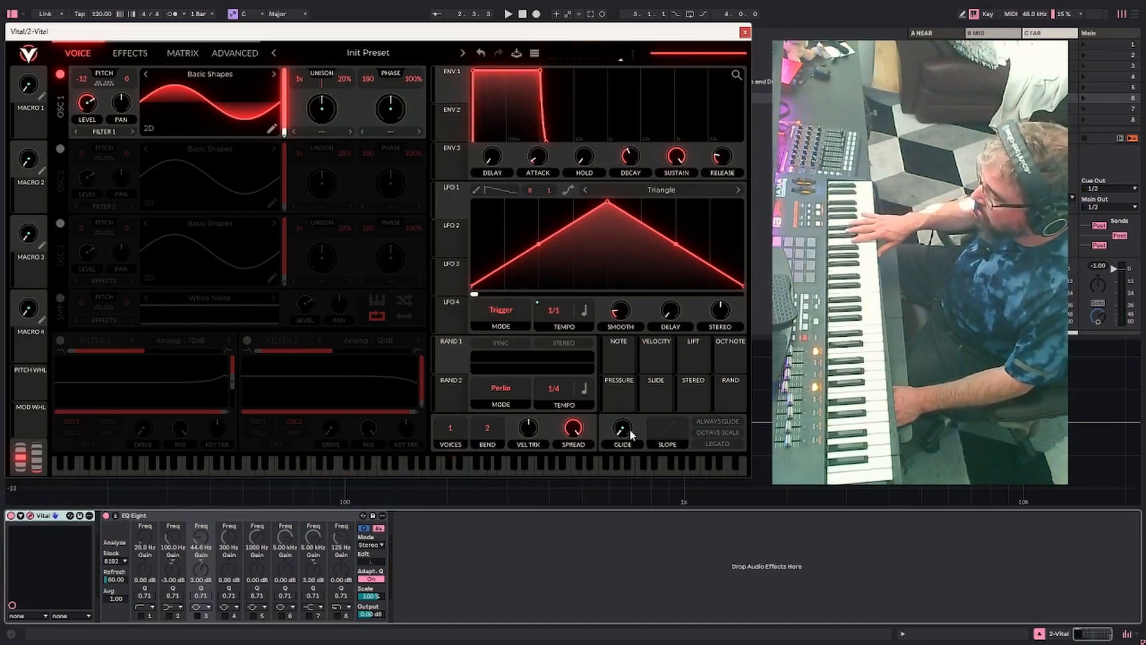
{"action": "mouse_move", "coordinate": [632, 434]}
{"action": "left_mouse_down"}
{"action": "mouse_move", "coordinate": [633, 400]}
{"action": "mouse_move", "coordinate": [627, 417]}
{"action": "left_mouse_up"}
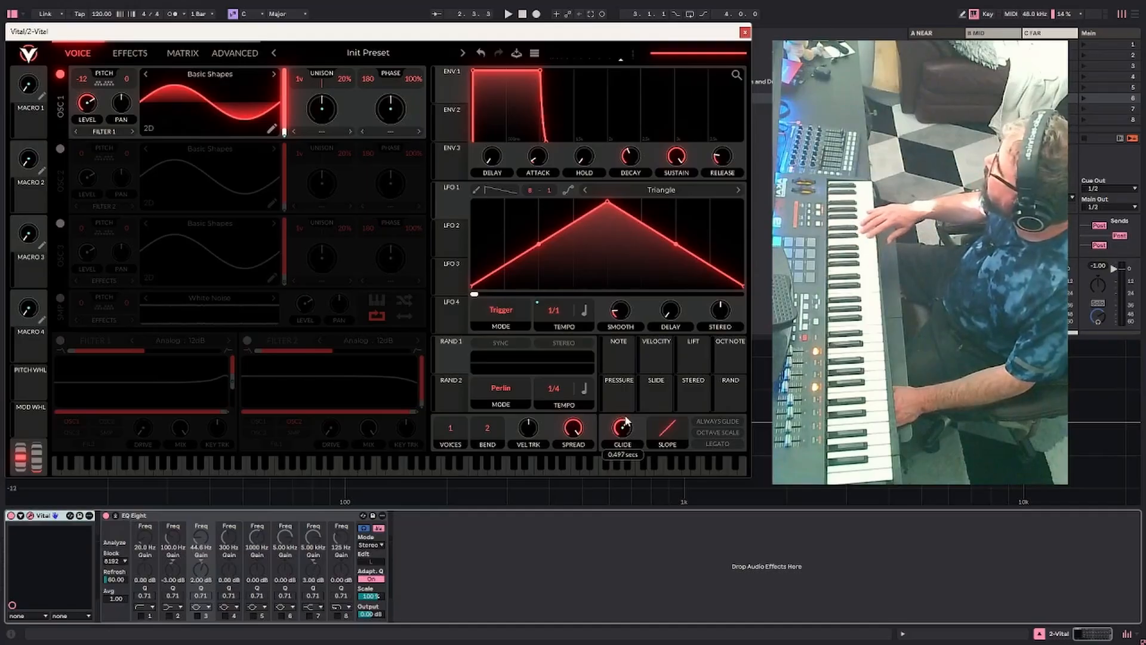
{"action": "left_click", "coordinate": [703, 427]}
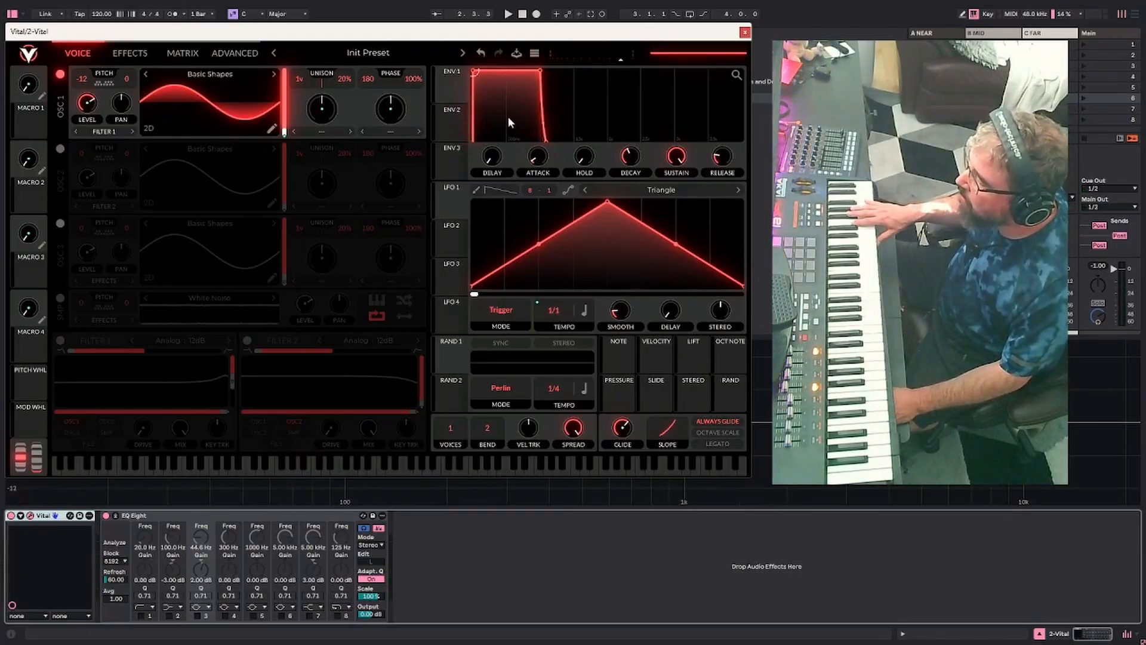
Fine-tune envelope 1's attack, then lengthen its release and bow the release curve outward
{"action": "mouse_move", "coordinate": [540, 160]}
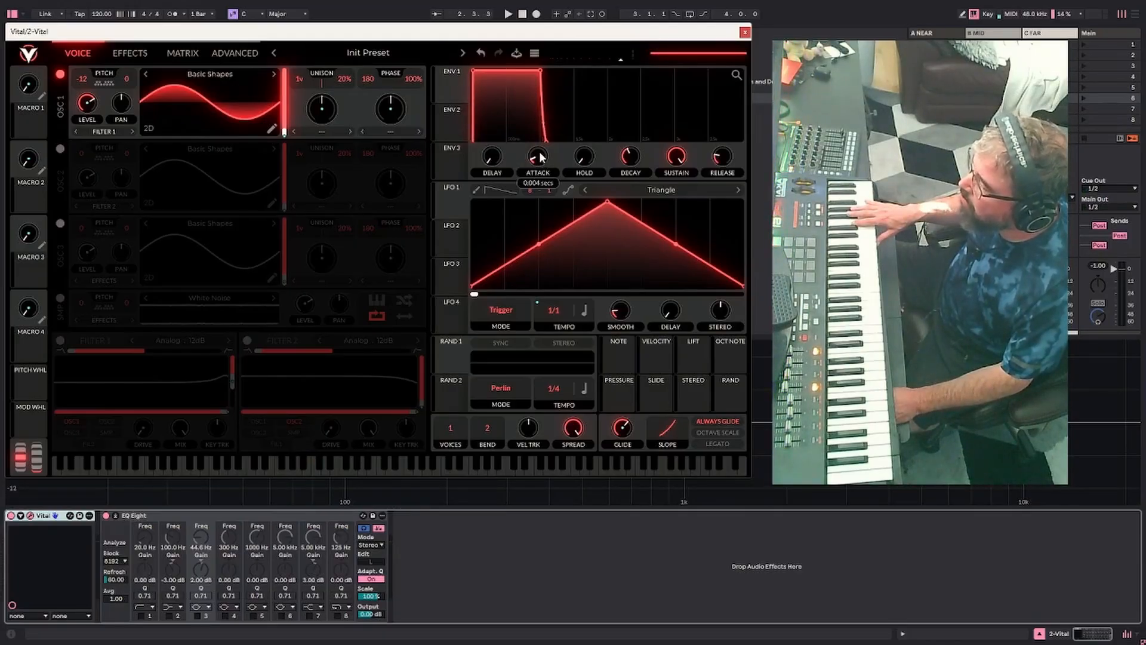
{"action": "left_click_drag", "start_coordinate": [542, 157], "coordinate": [539, 155]}
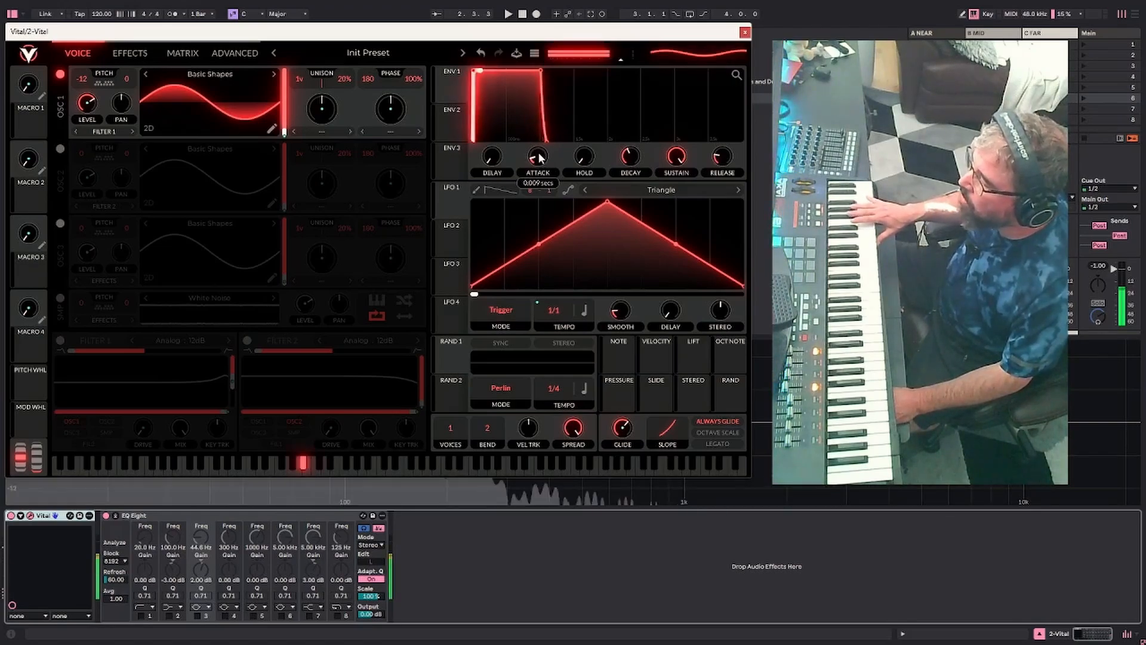
{"action": "left_click_drag", "start_coordinate": [540, 157], "coordinate": [539, 158]}
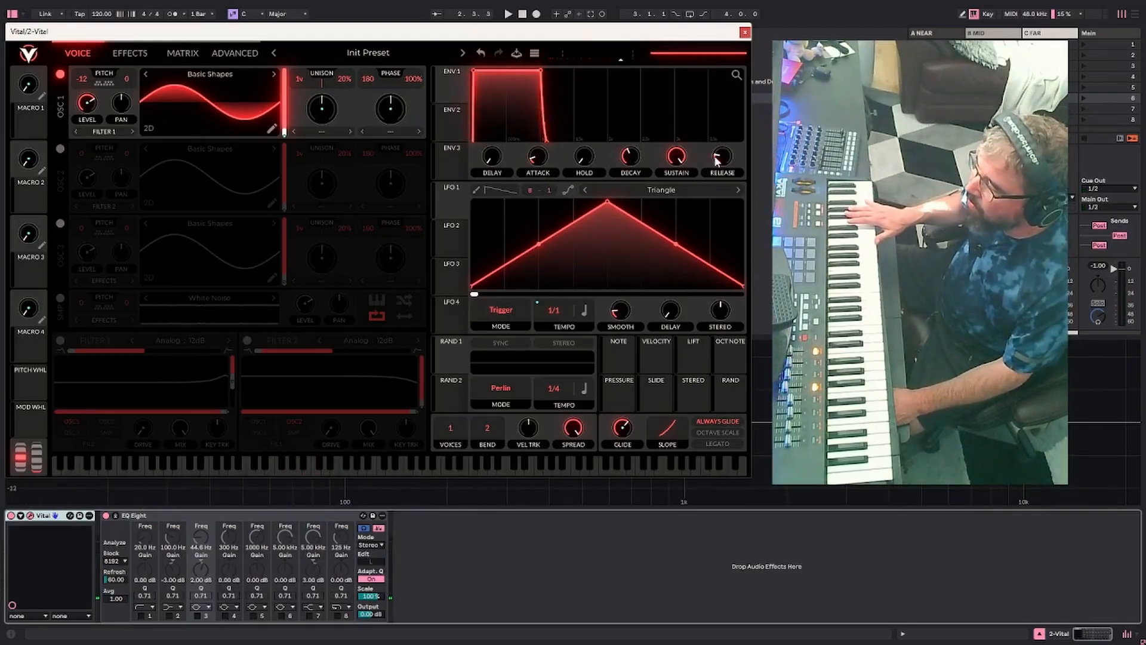
{"action": "left_click_drag", "start_coordinate": [719, 159], "coordinate": [721, 151]}
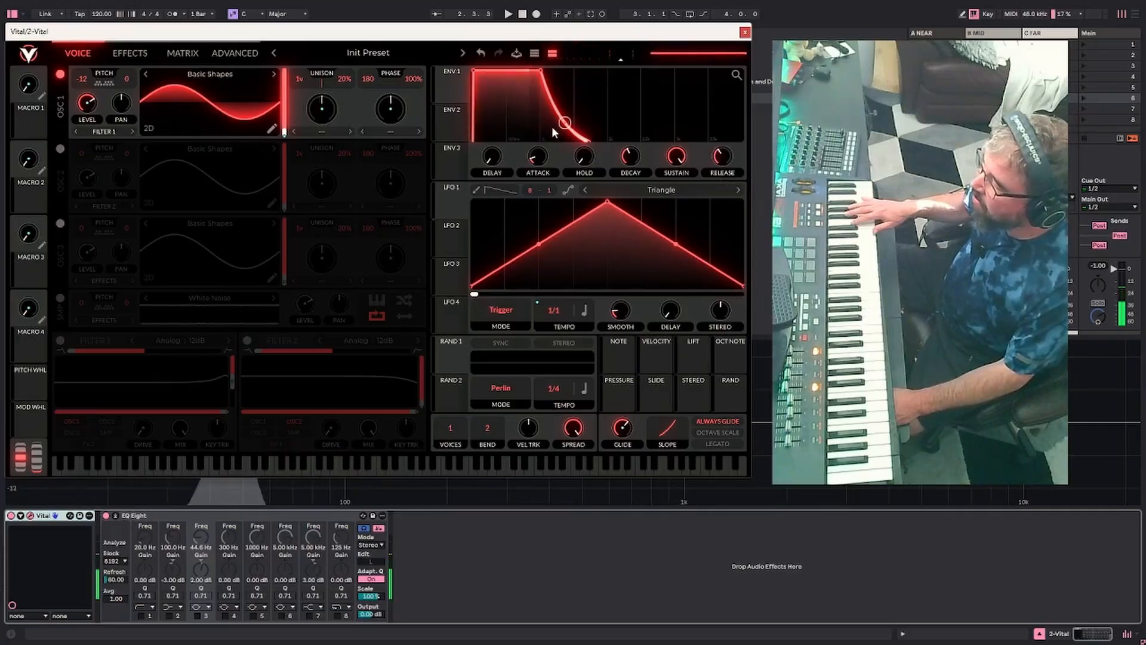
{"action": "left_click_drag", "start_coordinate": [587, 103], "coordinate": [600, 85]}
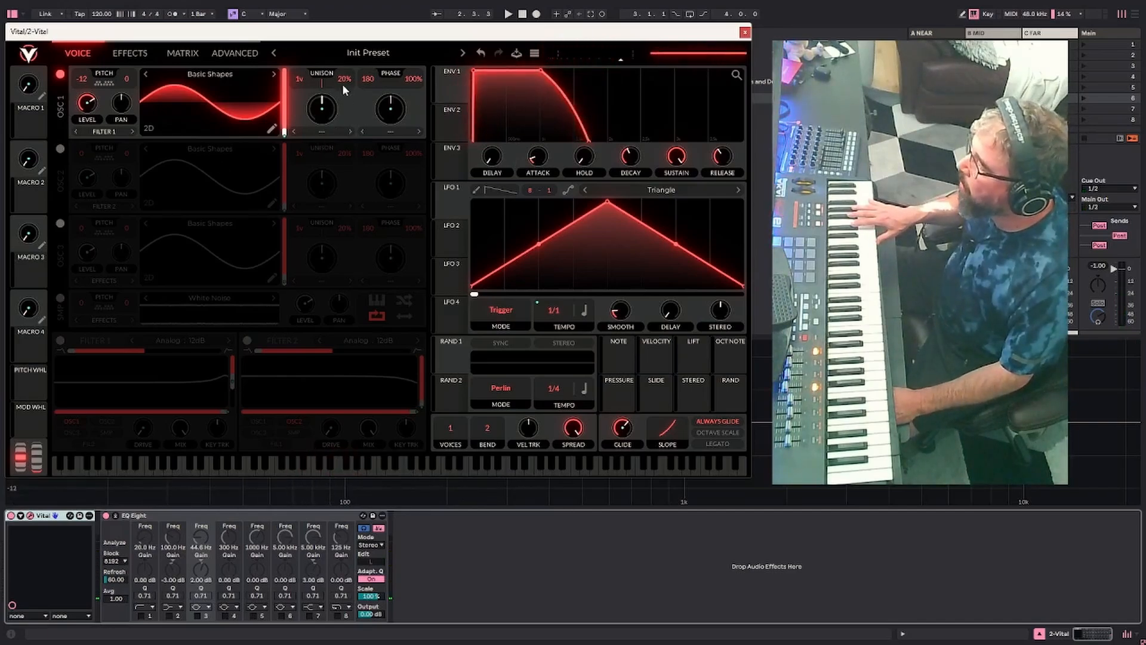
Set oscillator 1's unison detune, phase and phase randomization to 0, and collapse the enlarged EQ Eight display
{"action": "left_click_drag", "start_coordinate": [342, 81], "coordinate": [353, 235]}
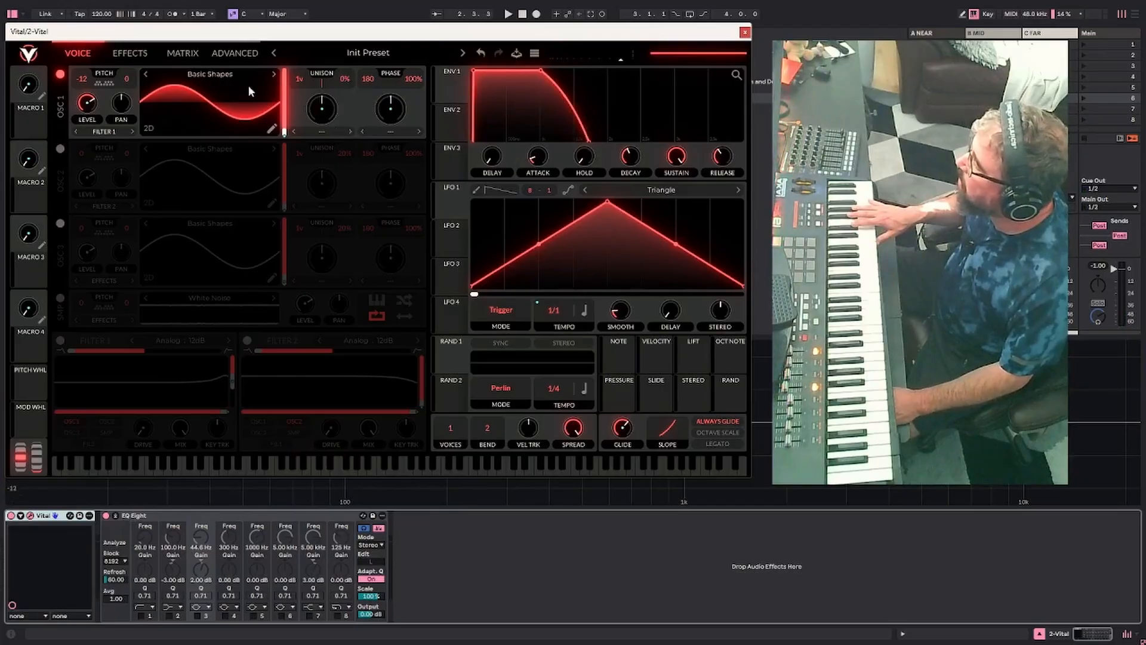
{"action": "left_click_drag", "start_coordinate": [369, 84], "coordinate": [410, 199]}
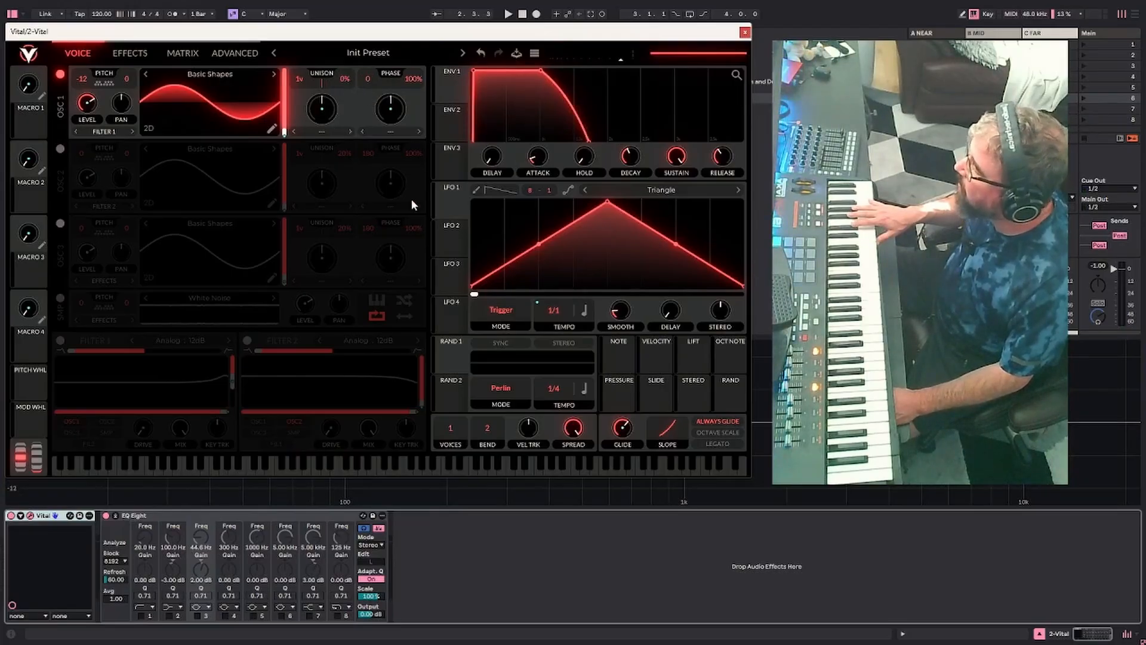
{"action": "left_click_drag", "start_coordinate": [413, 79], "coordinate": [425, 264]}
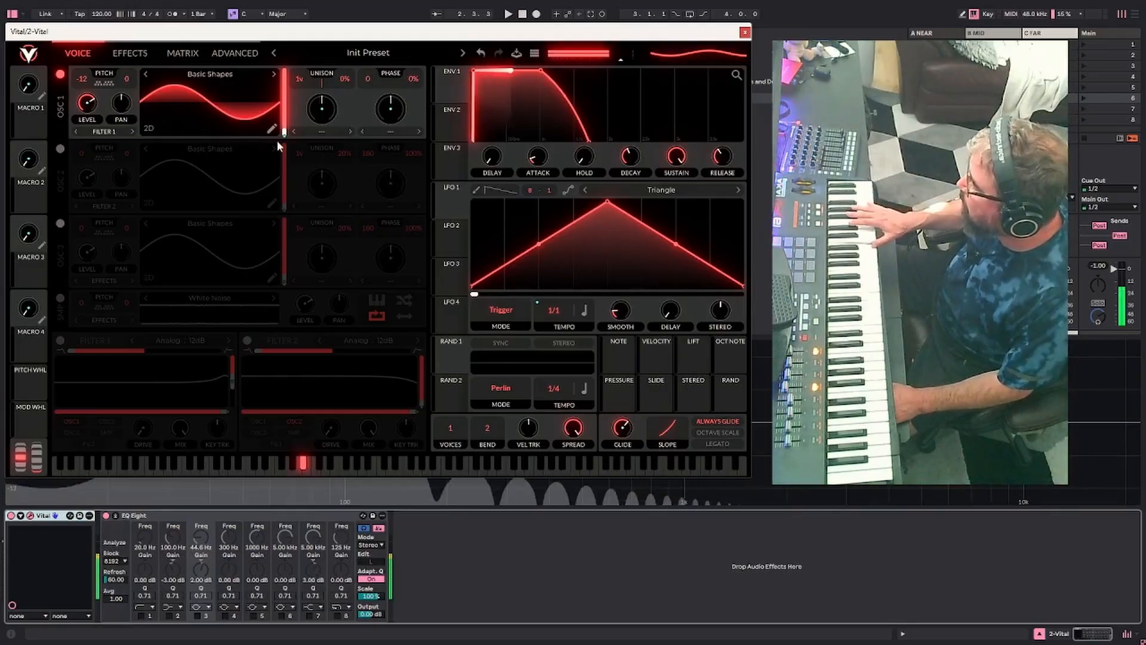
{"action": "left_click", "coordinate": [121, 515]}
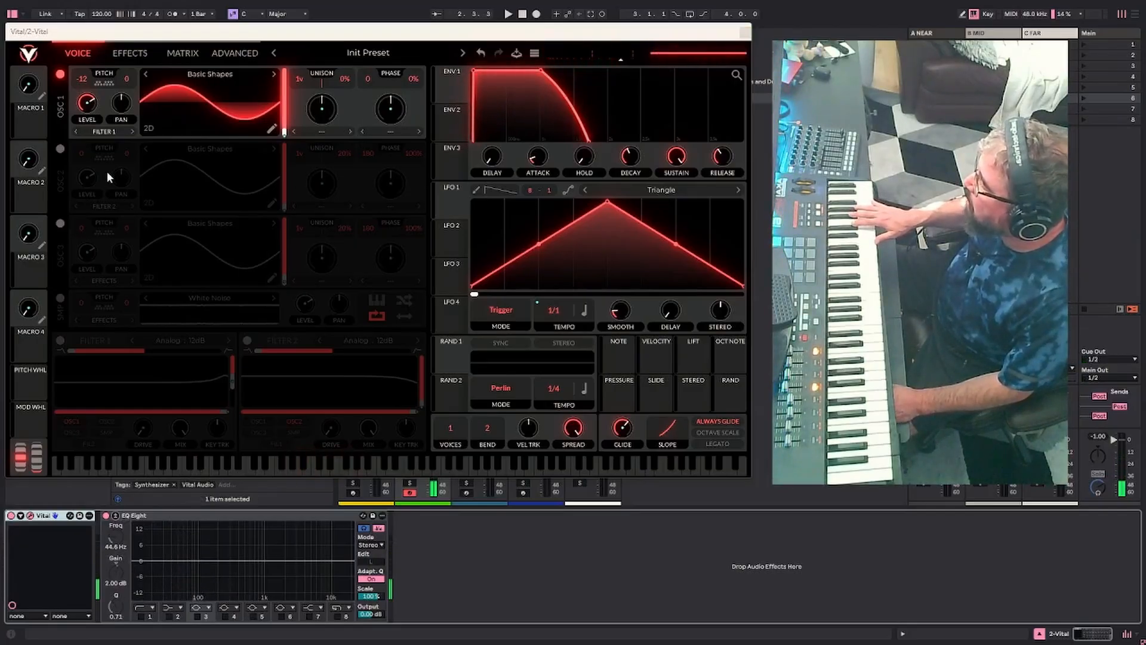
Turn on oscillators 2 and 3 with both transposed to -12, and set all three oscillator levels equal
{"action": "left_click", "coordinate": [61, 150]}
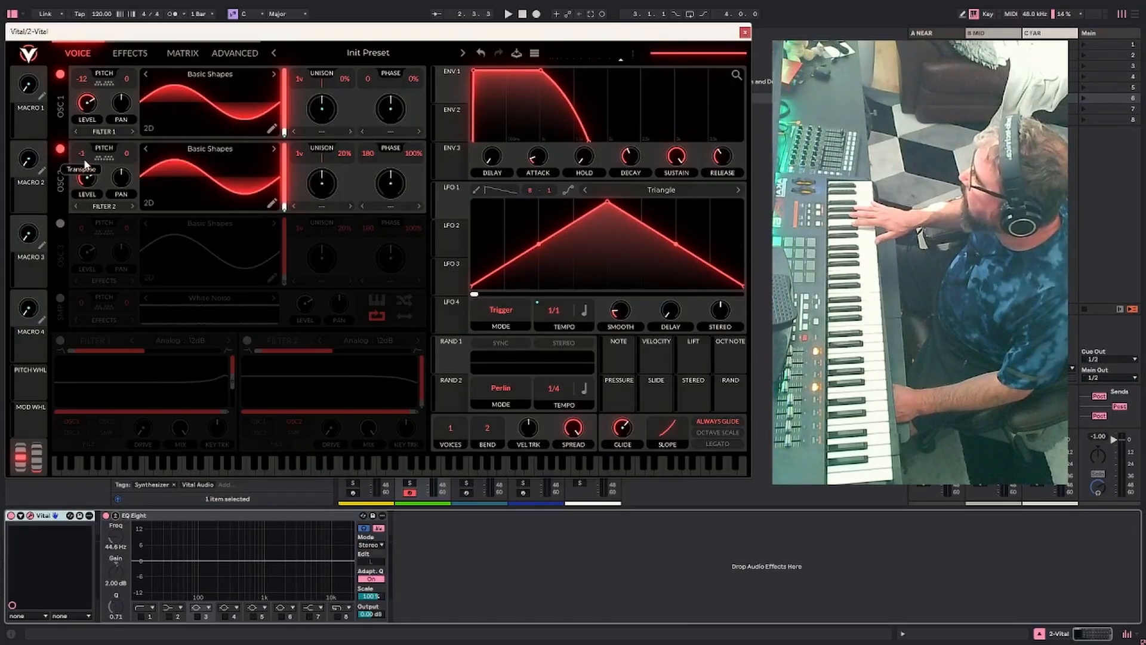
{"action": "left_click_drag", "start_coordinate": [83, 153], "coordinate": [86, 171]}
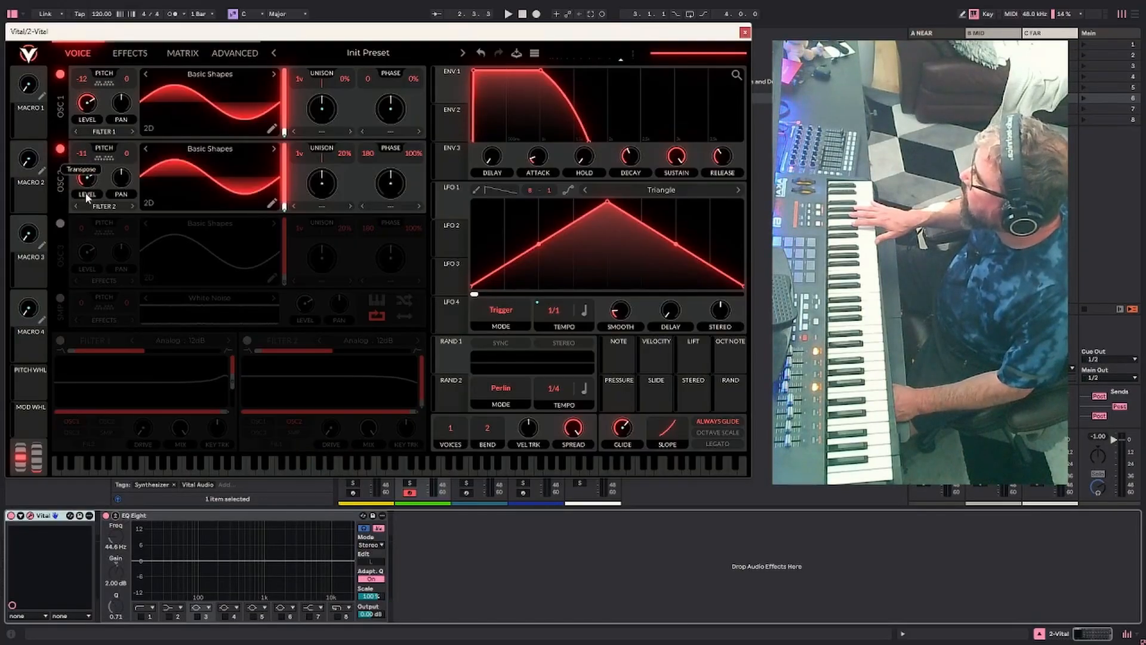
{"action": "left_click", "coordinate": [59, 223]}
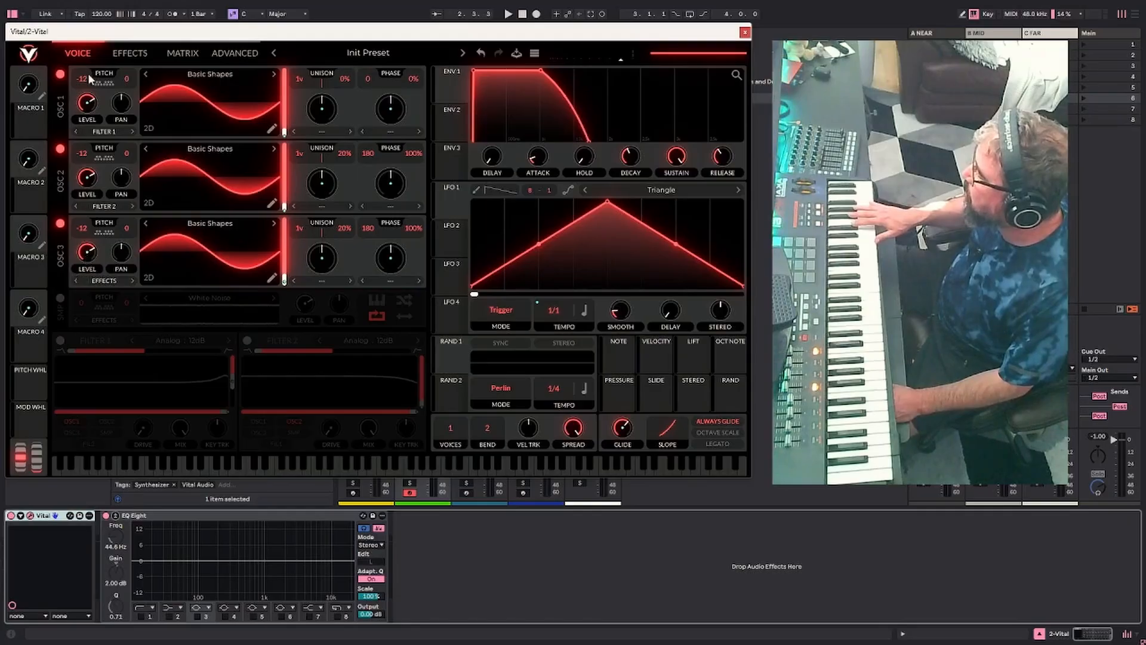
{"action": "right_click", "coordinate": [86, 256]}
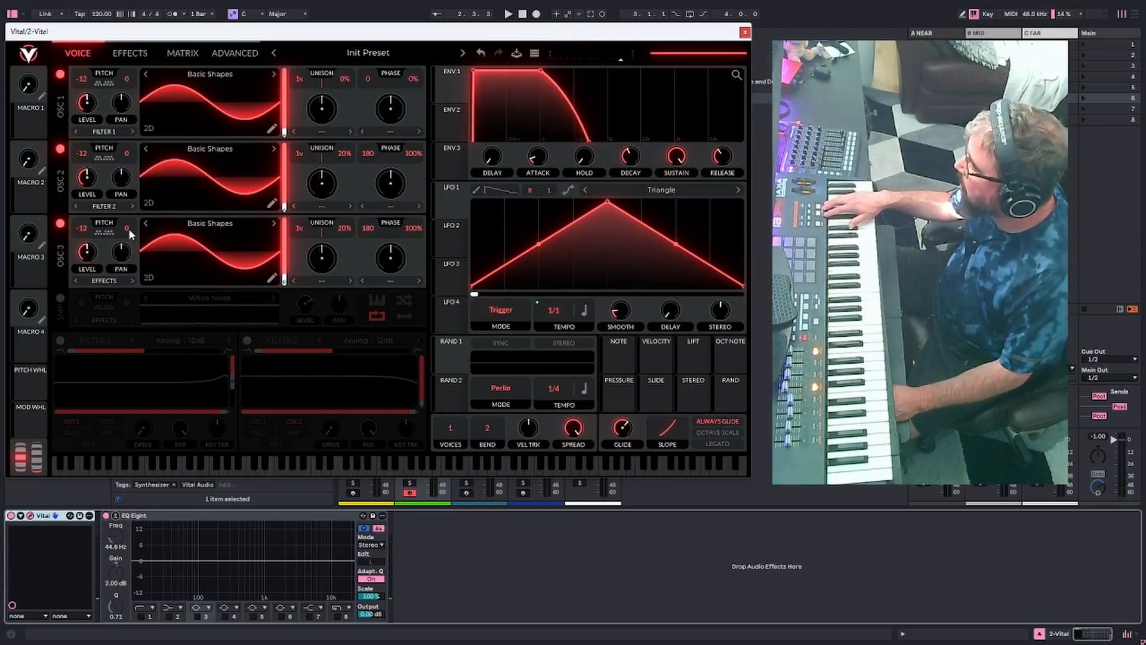
Modulate oscillator 2's fine tune with Rand 1, synced at a 1/16 tempo, and check the output in the spectrum analysis
{"action": "left_click_drag", "start_coordinate": [128, 228], "coordinate": [129, 237]}
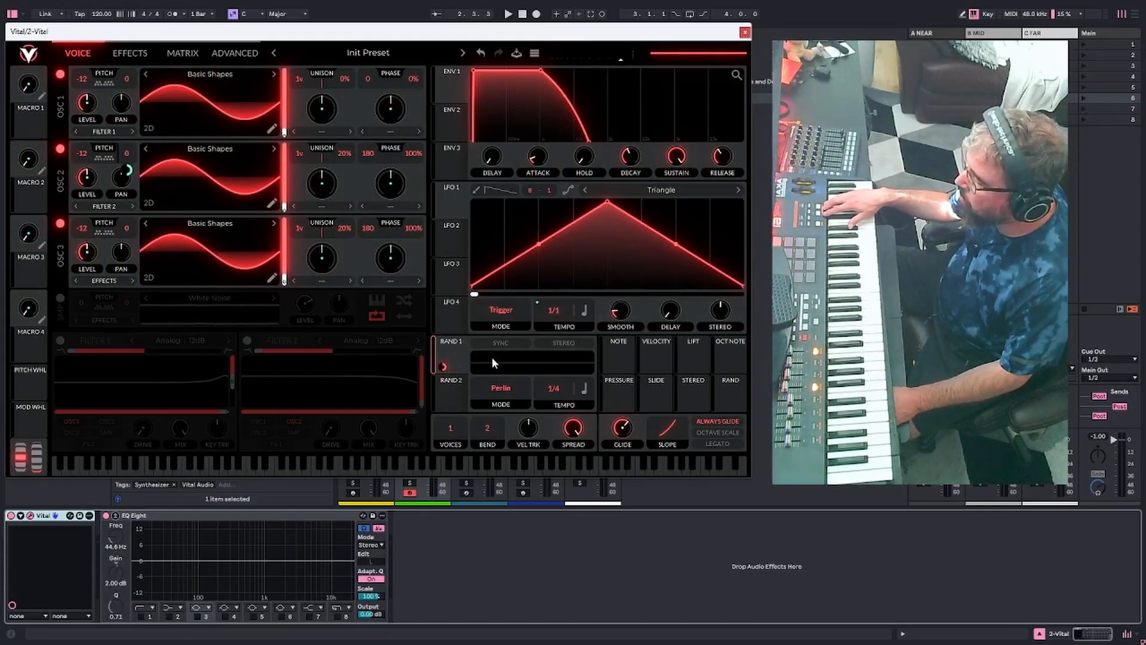
{"action": "left_click", "coordinate": [503, 346]}
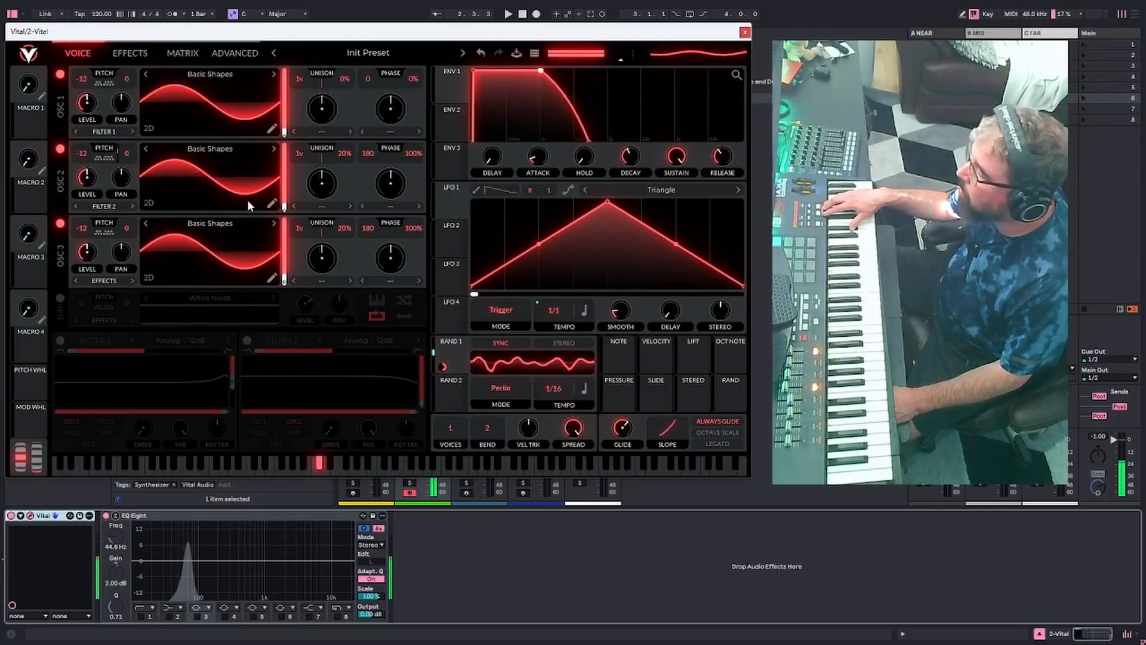
{"action": "left_click", "coordinate": [226, 51]}
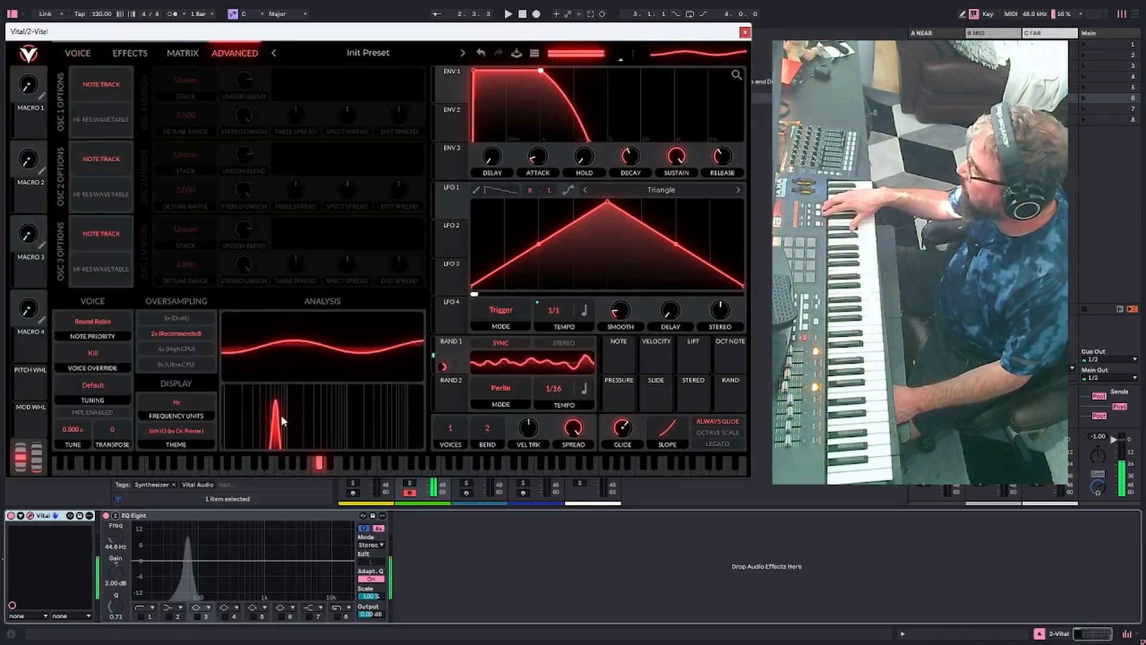
{"action": "left_click", "coordinate": [81, 53]}
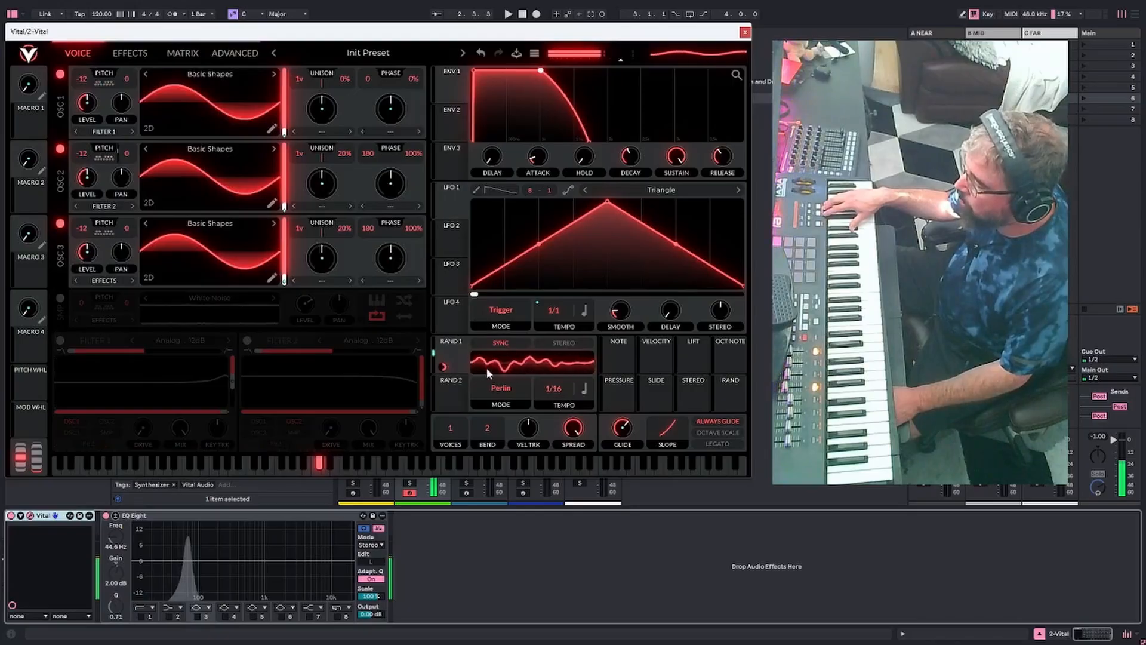
Assign Rand 2 to oscillator 3's fine tune with a negative modulation amount
{"action": "left_click", "coordinate": [460, 388]}
{"action": "left_click_drag", "start_coordinate": [459, 387], "coordinate": [125, 239]}
{"action": "mouse_move", "coordinate": [131, 245]}
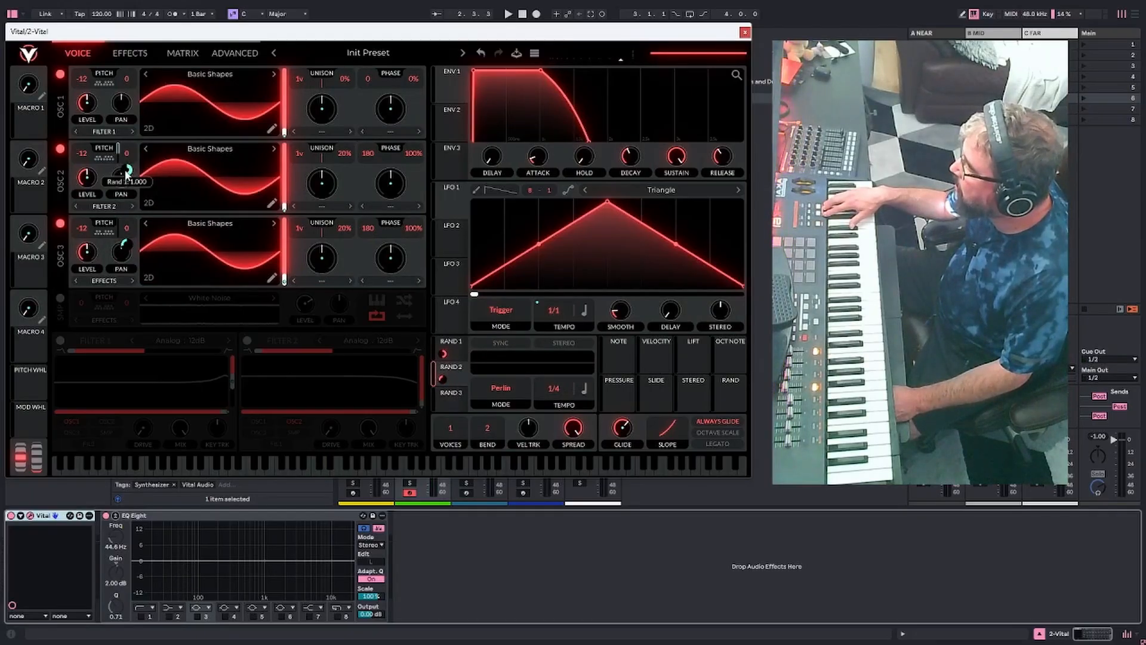
{"action": "left_click_drag", "start_coordinate": [130, 239], "coordinate": [130, 256]}
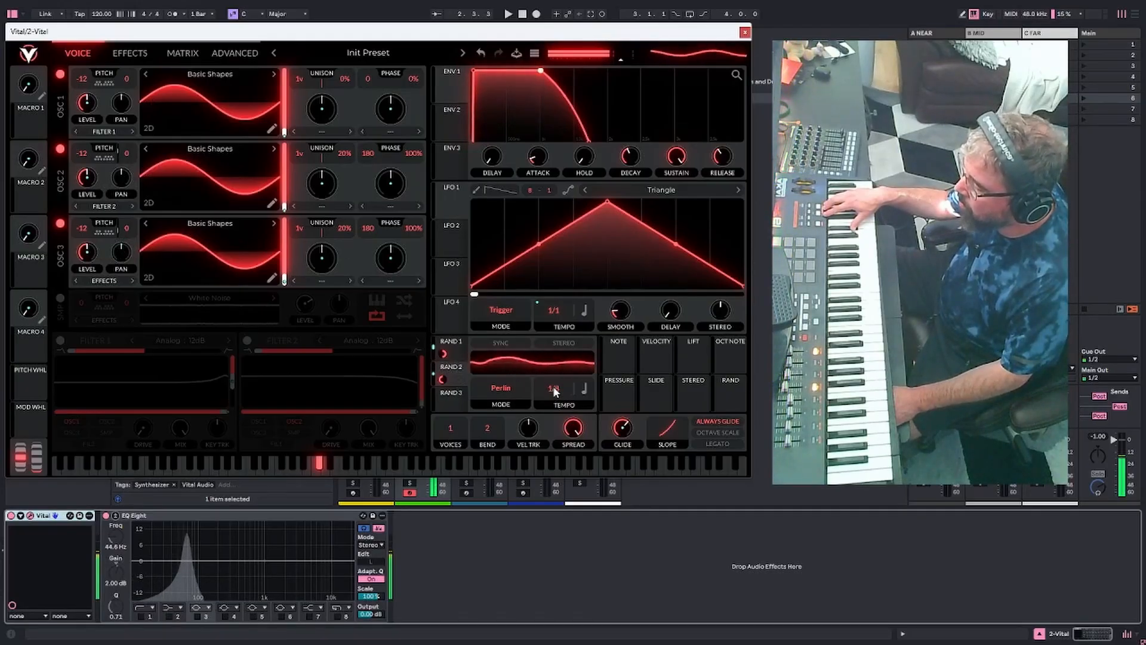
Set the tempo of Rand 1 to 1/4 and Rand 2 to 1/2, and reduce their tune modulation amounts on oscillators 2 and 3
{"action": "left_click", "coordinate": [476, 345]}
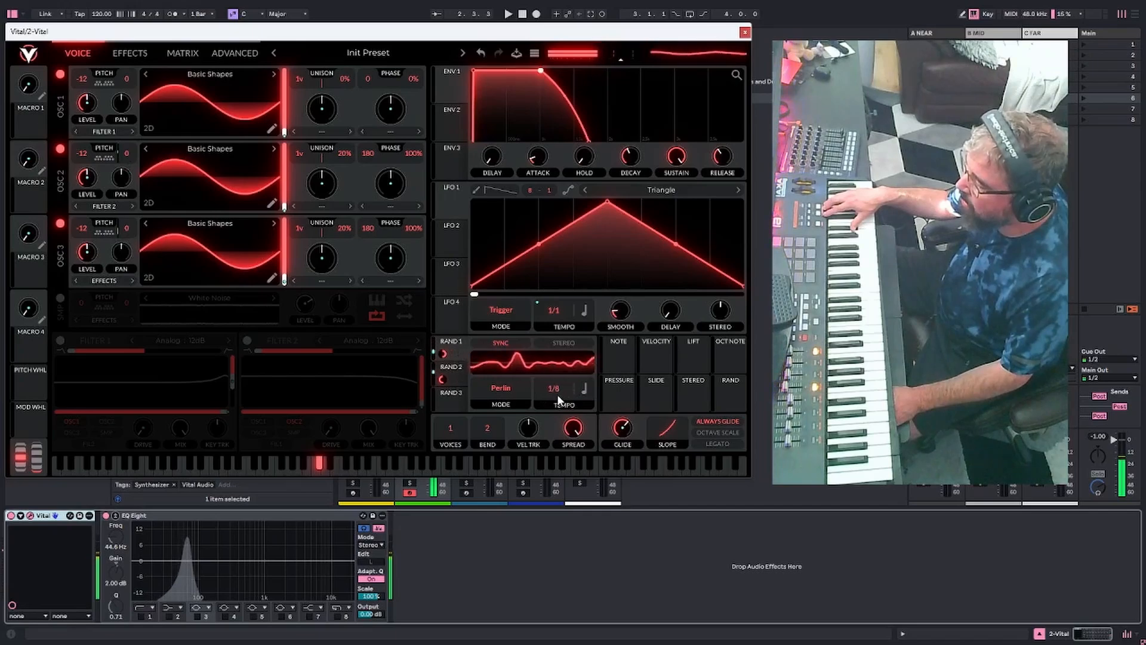
{"action": "left_click_drag", "start_coordinate": [557, 395], "coordinate": [556, 401]}
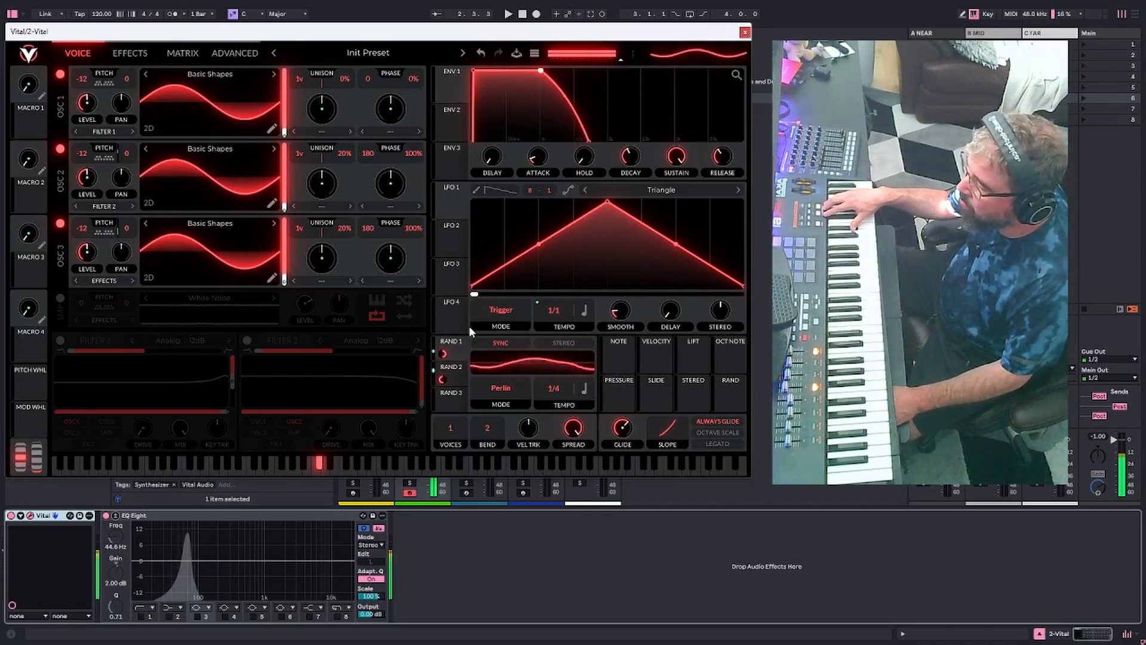
{"action": "left_click", "coordinate": [449, 376]}
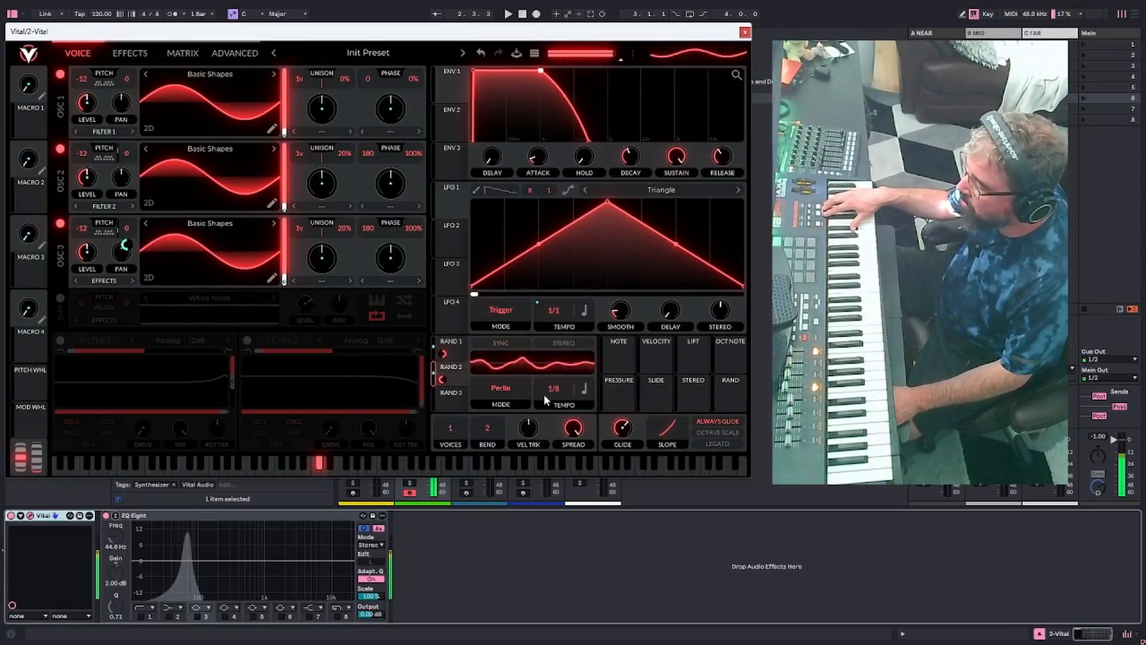
{"action": "left_click_drag", "start_coordinate": [554, 400], "coordinate": [552, 403]}
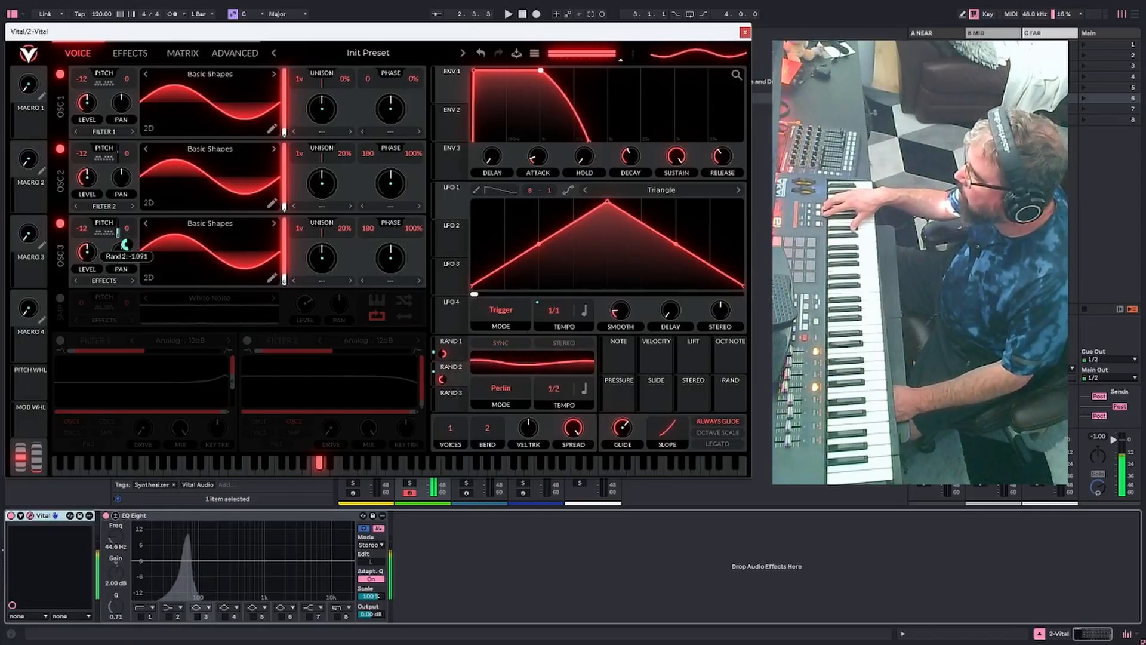
{"action": "left_click_drag", "start_coordinate": [125, 244], "coordinate": [125, 222]}
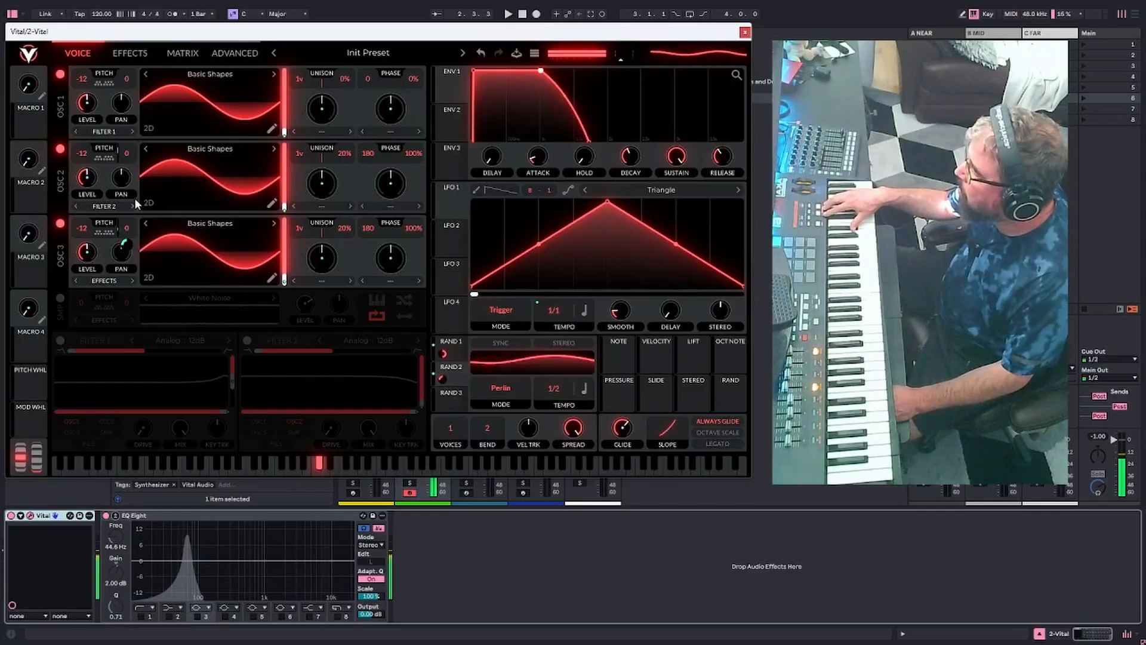
{"action": "left_click_drag", "start_coordinate": [127, 171], "coordinate": [127, 178]}
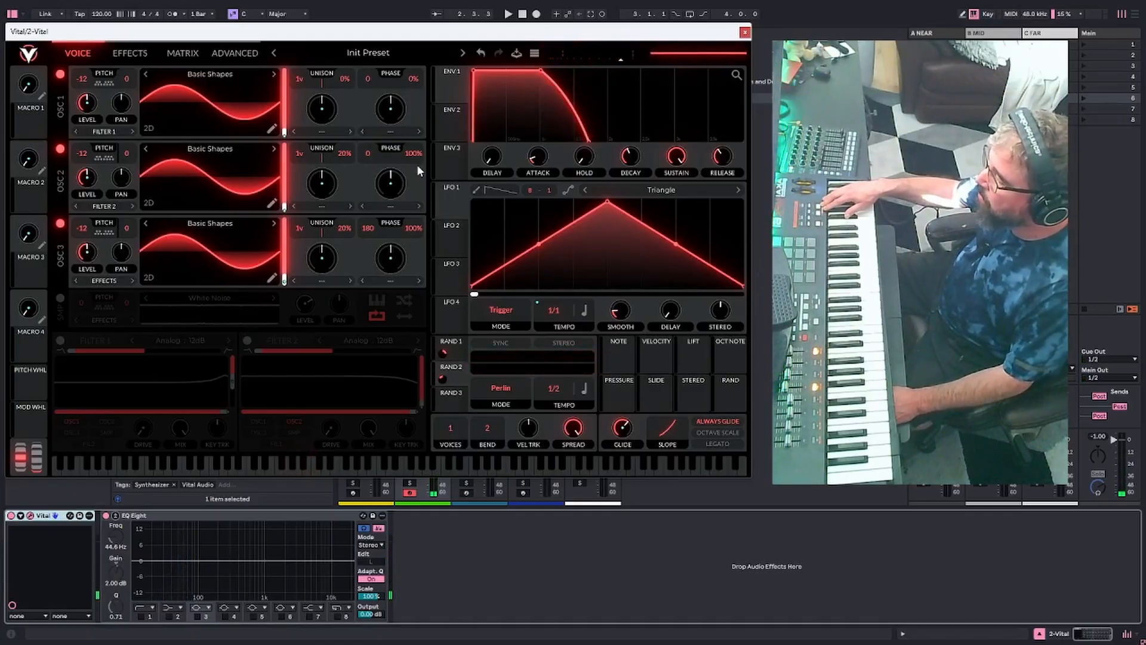
Set unison detune, phase and phase randomization to 0 on oscillators 2 and 3
{"action": "left_click_drag", "start_coordinate": [414, 155], "coordinate": [394, 421]}
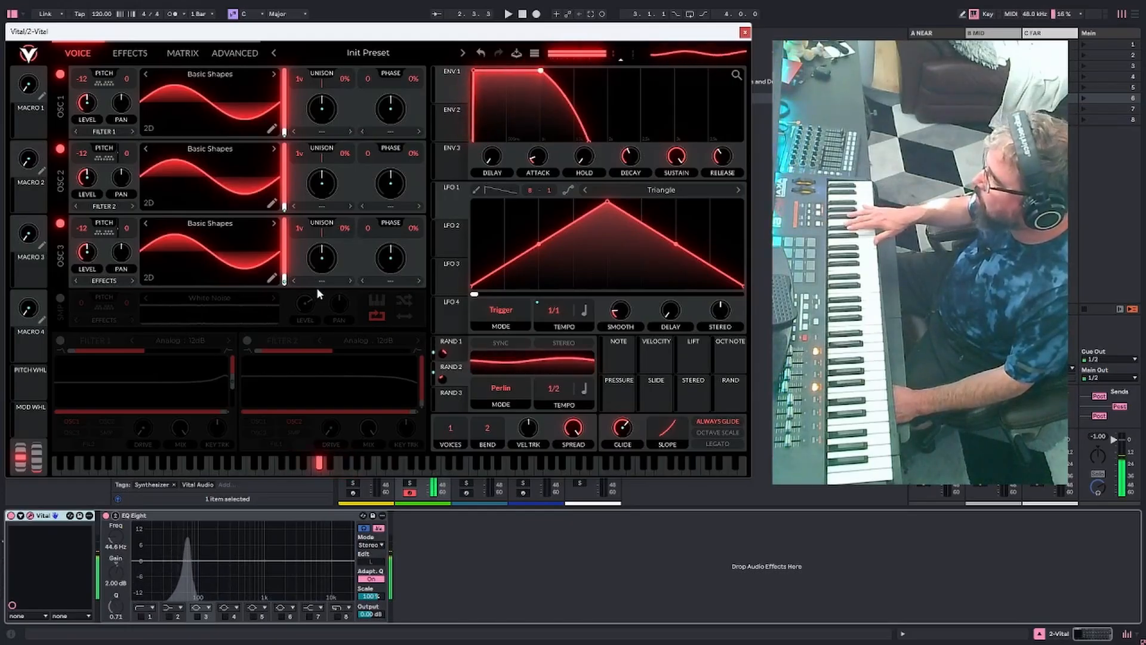
Enable the multiband compressor effect and lower the high band's threshold
{"action": "left_click", "coordinate": [183, 53]}
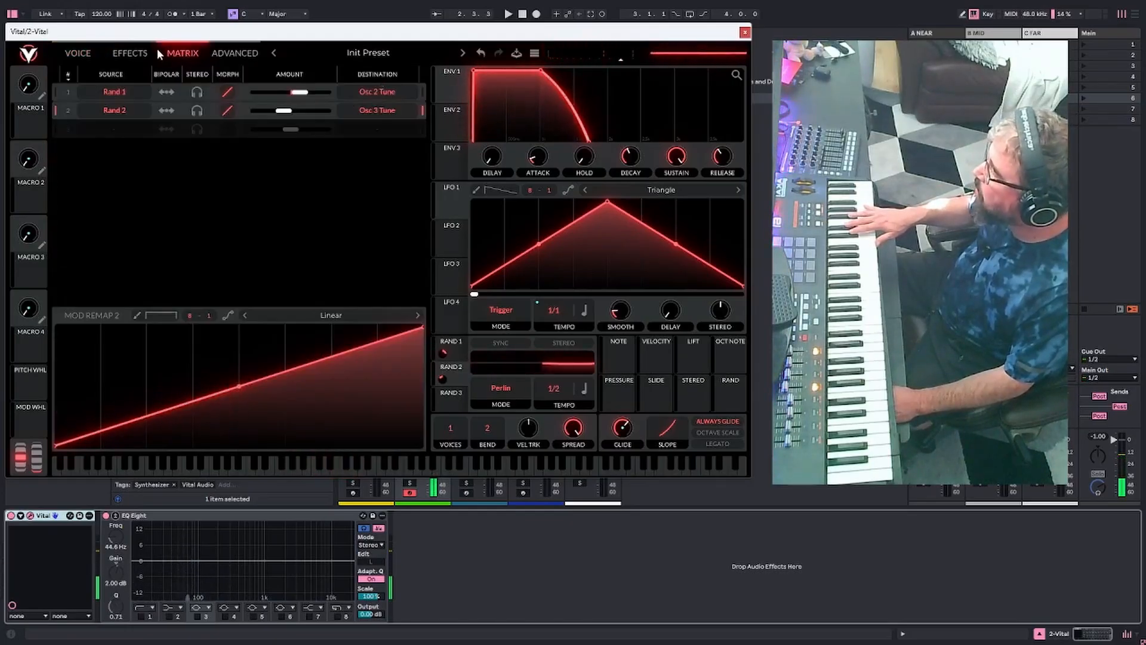
{"action": "left_click", "coordinate": [131, 53]}
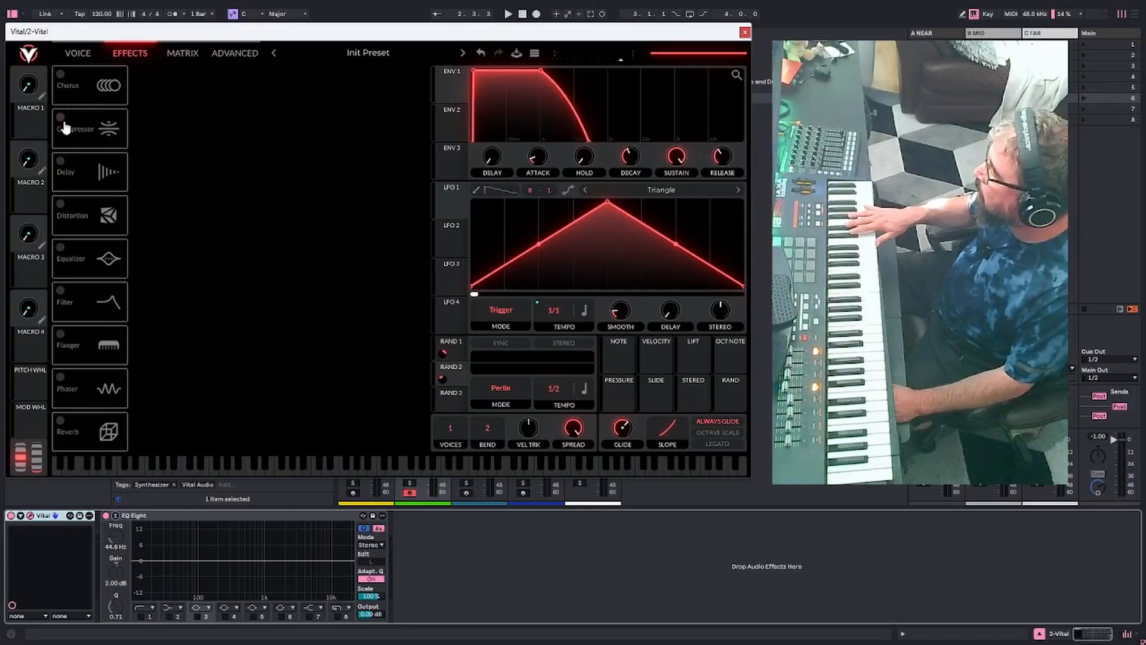
{"action": "left_click", "coordinate": [61, 204]}
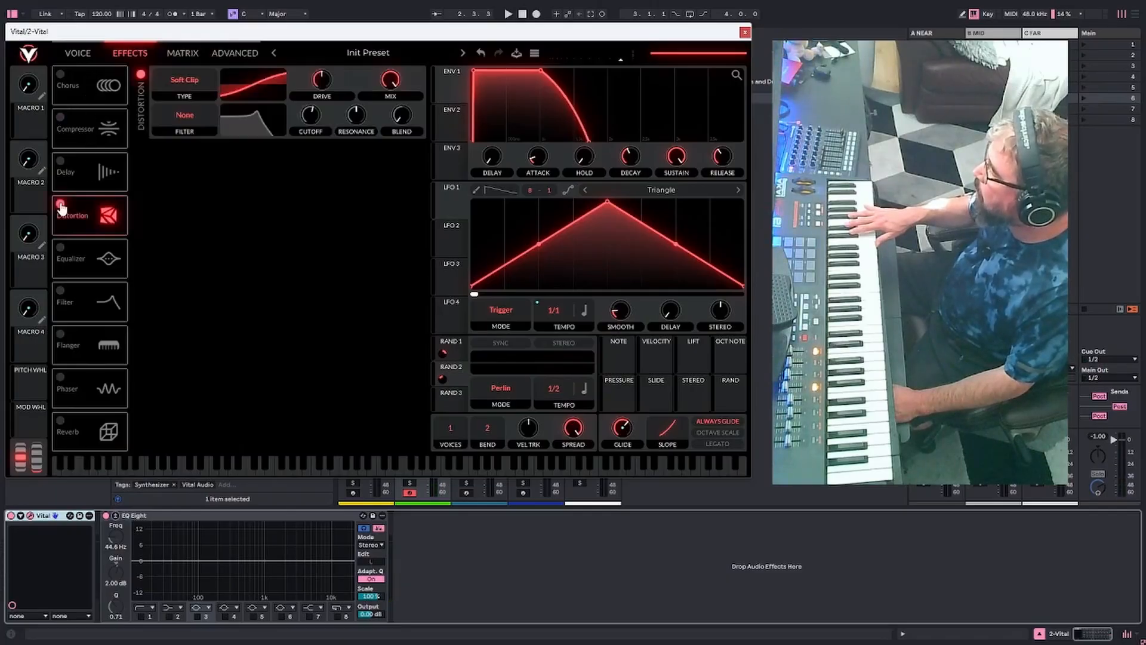
{"action": "left_click", "coordinate": [61, 205]}
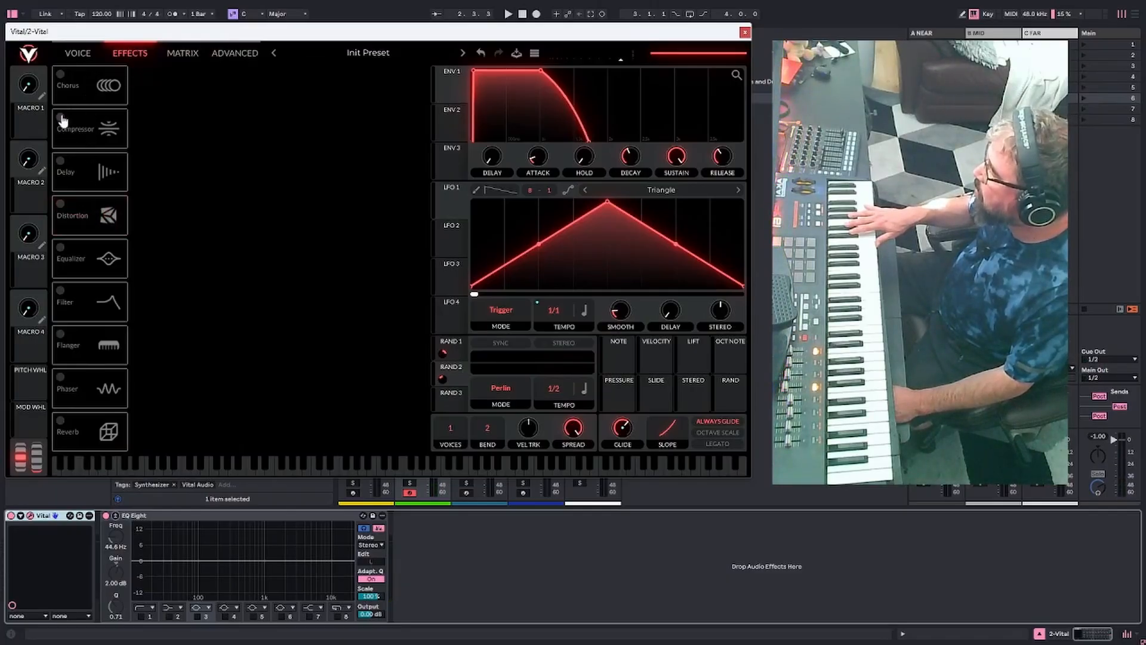
{"action": "left_click", "coordinate": [61, 117]}
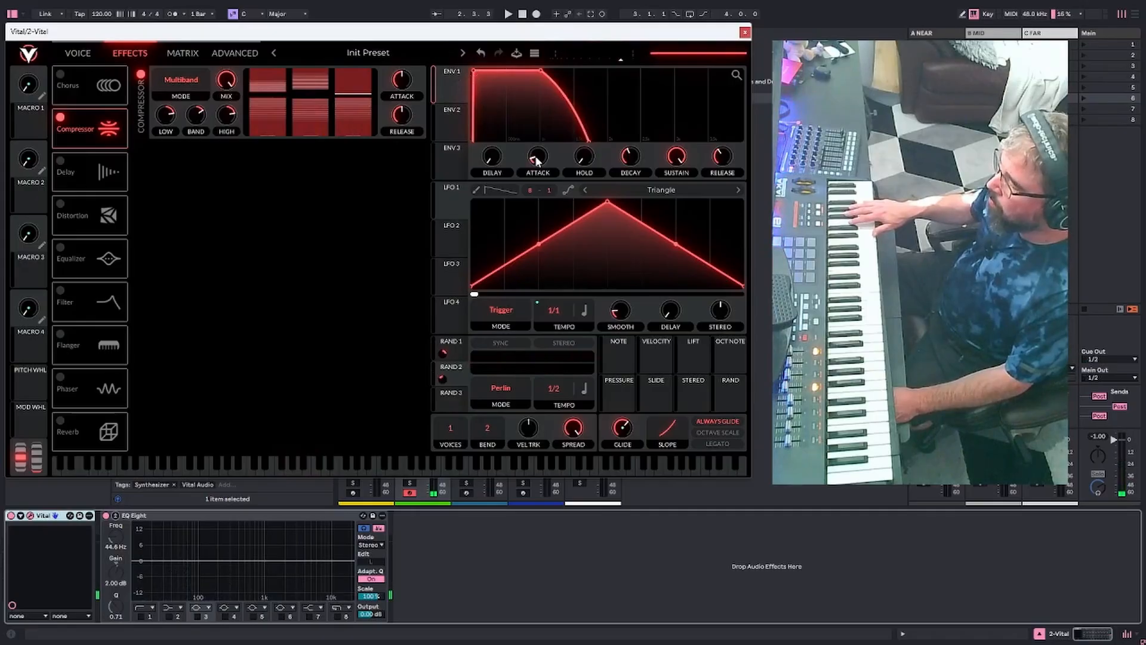
{"action": "left_click_drag", "start_coordinate": [536, 157], "coordinate": [537, 156]}
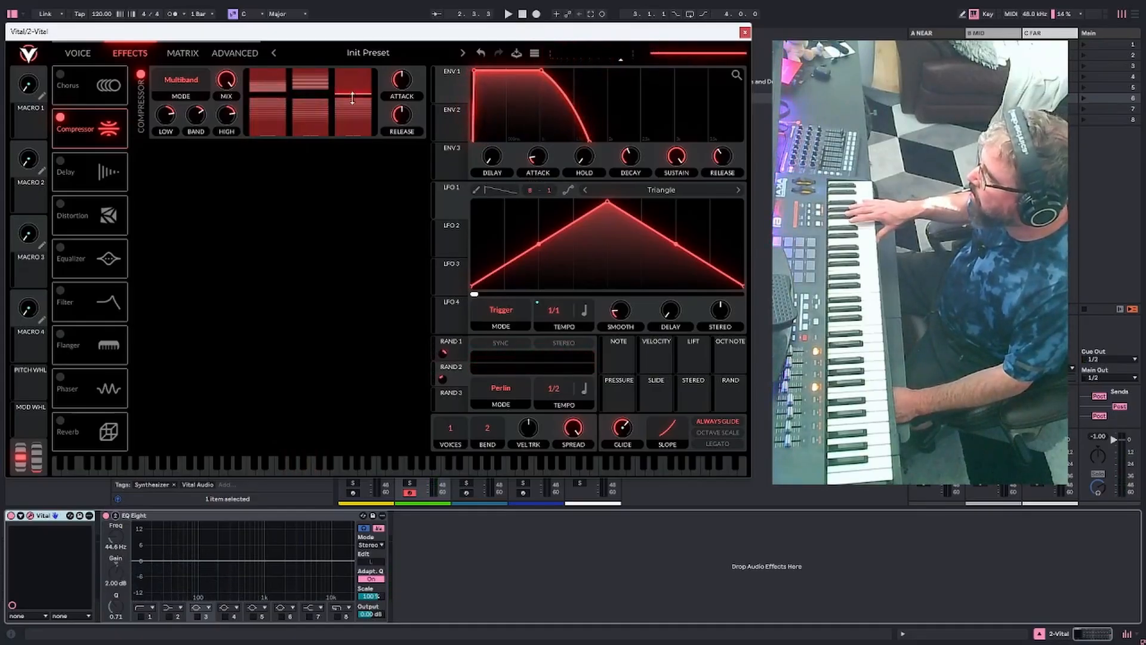
{"action": "mouse_move", "coordinate": [353, 98]}
{"action": "left_mouse_down"}
{"action": "mouse_move", "coordinate": [354, 110]}
{"action": "mouse_move", "coordinate": [322, 107]}
{"action": "mouse_move", "coordinate": [319, 92]}
{"action": "mouse_move", "coordinate": [285, 81]}
{"action": "mouse_move", "coordinate": [279, 97]}
{"action": "mouse_move", "coordinate": [282, 108]}
{"action": "mouse_move", "coordinate": [319, 89]}
{"action": "mouse_move", "coordinate": [353, 107]}
{"action": "mouse_move", "coordinate": [346, 159]}
{"action": "mouse_move", "coordinate": [353, 109]}
{"action": "left_mouse_up"}
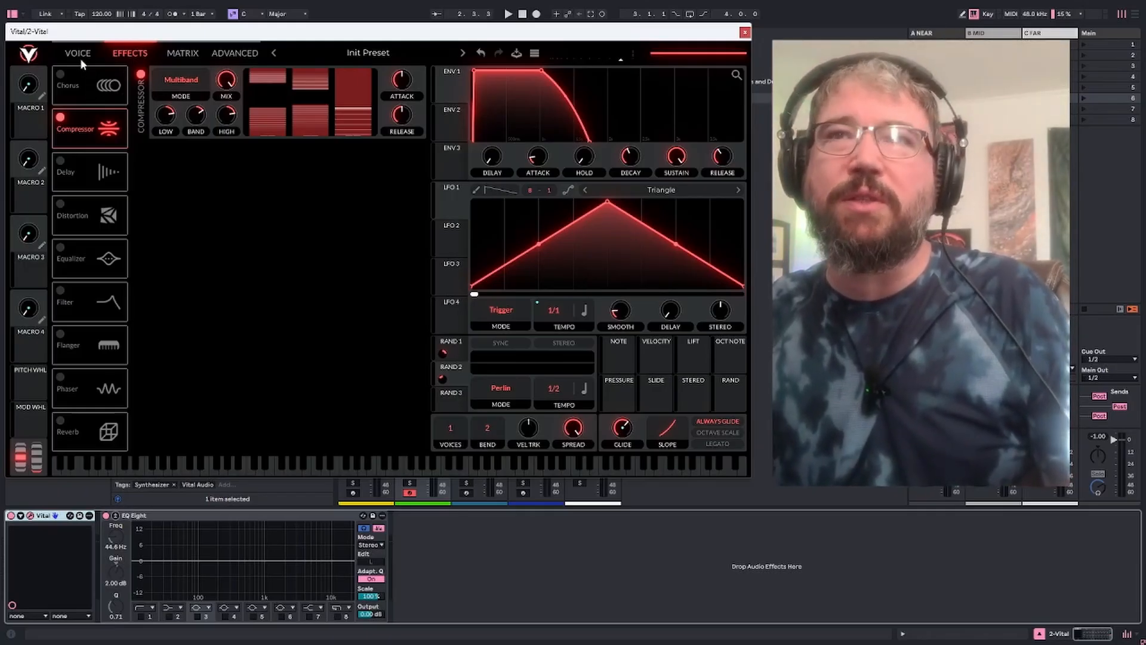
Slightly shorten envelope 1's release time
{"action": "left_click", "coordinate": [80, 59]}
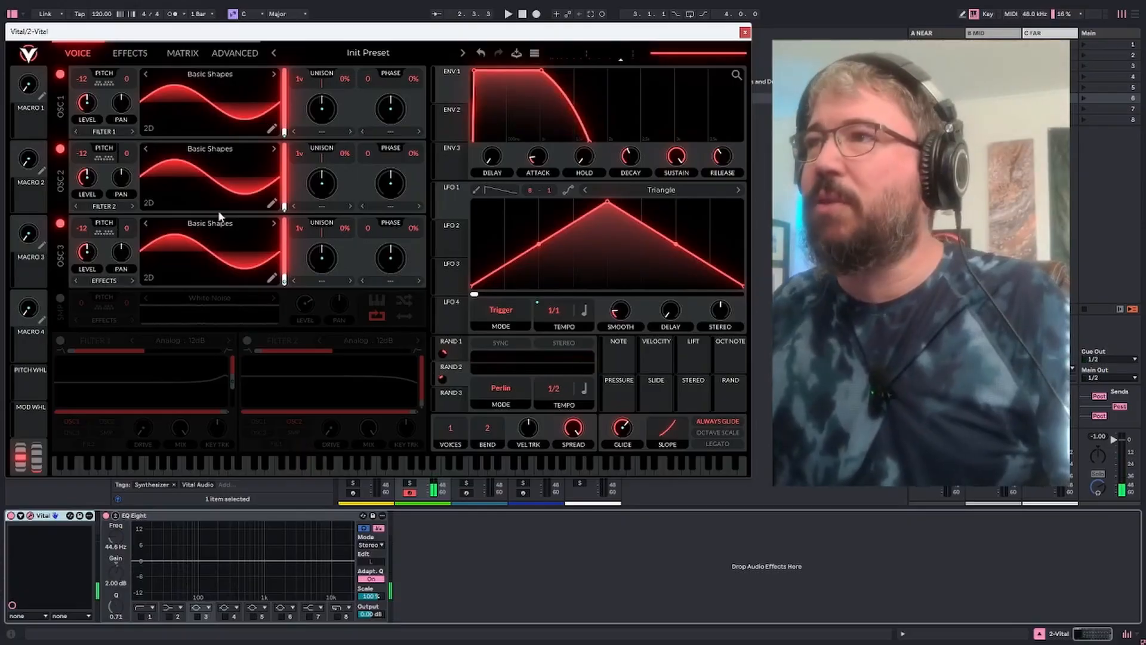
{"action": "mouse_move", "coordinate": [719, 166]}
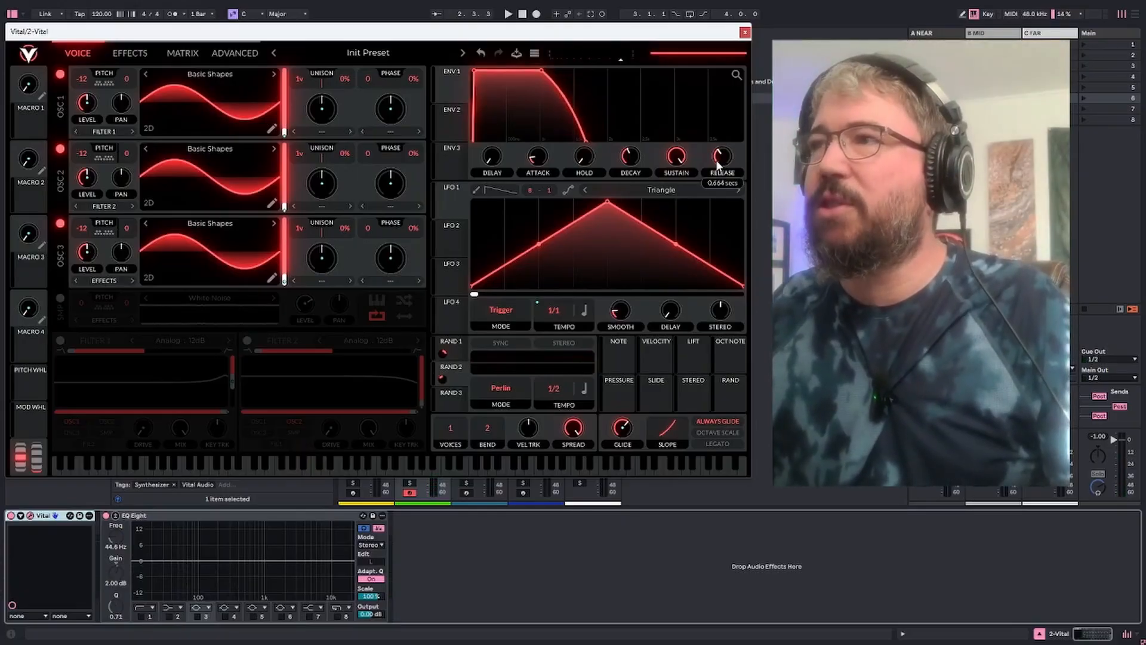
{"action": "scroll", "coordinate": [719, 166], "scroll_direction": "down", "scroll_amount": 2}
{"action": "scroll", "coordinate": [719, 166], "scroll_direction": "down", "scroll_amount": 2}
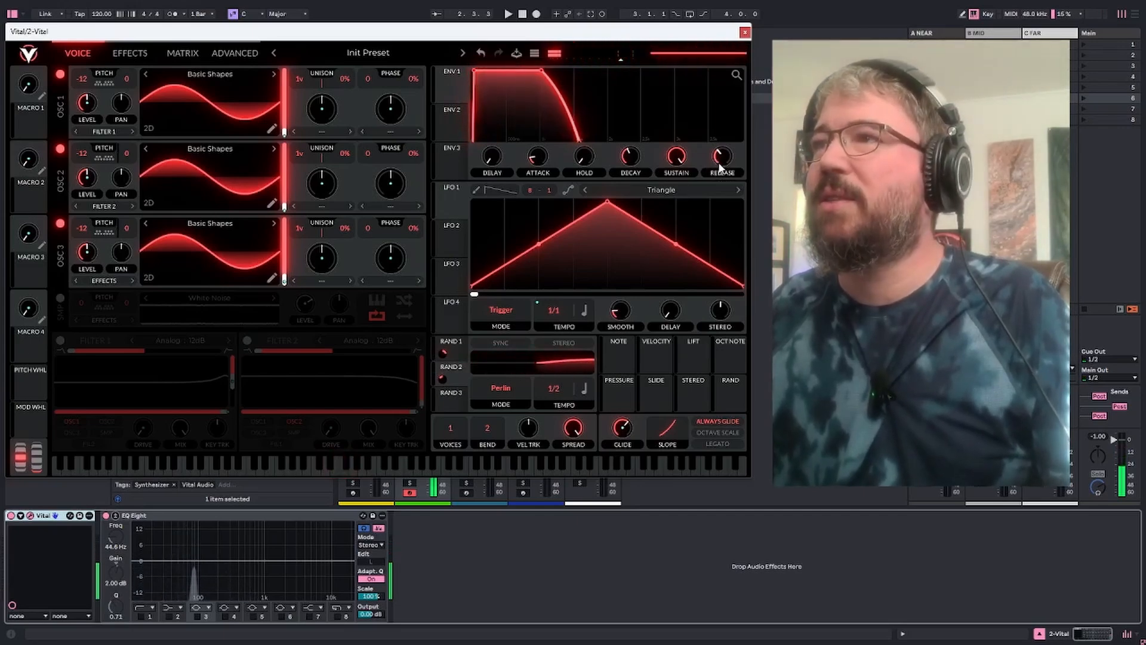
{"action": "scroll", "coordinate": [725, 156], "scroll_direction": "down", "scroll_amount": 2}
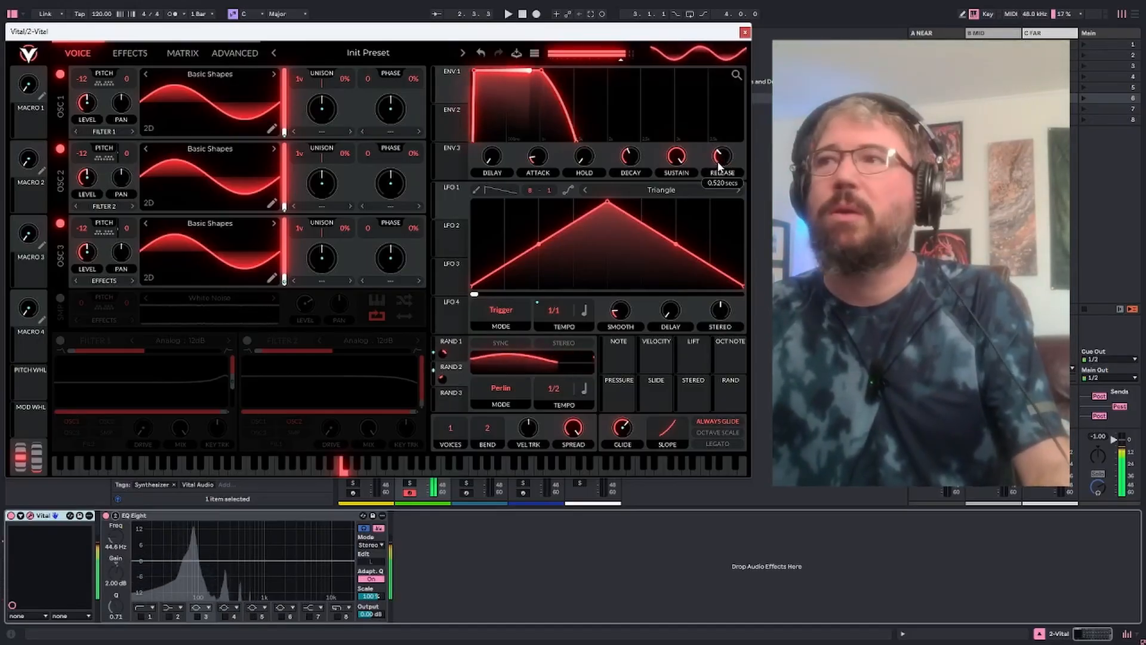
{"action": "scroll", "coordinate": [721, 156], "scroll_direction": "up", "scroll_amount": 2}
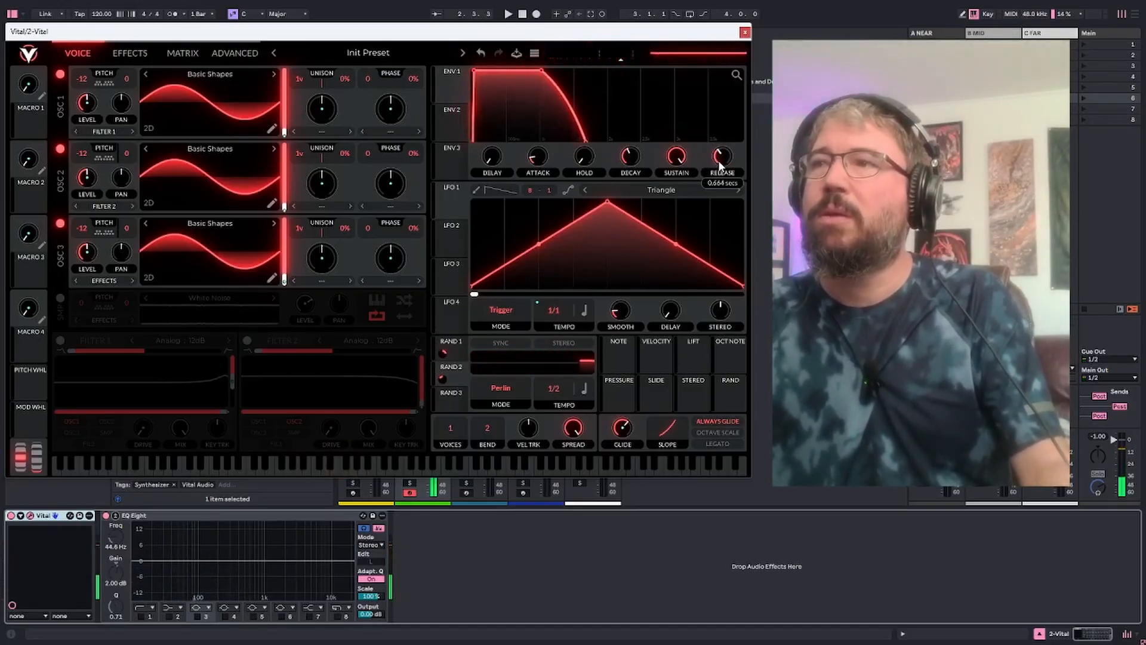
{"action": "scroll", "coordinate": [719, 164], "scroll_direction": "down", "scroll_amount": 1}
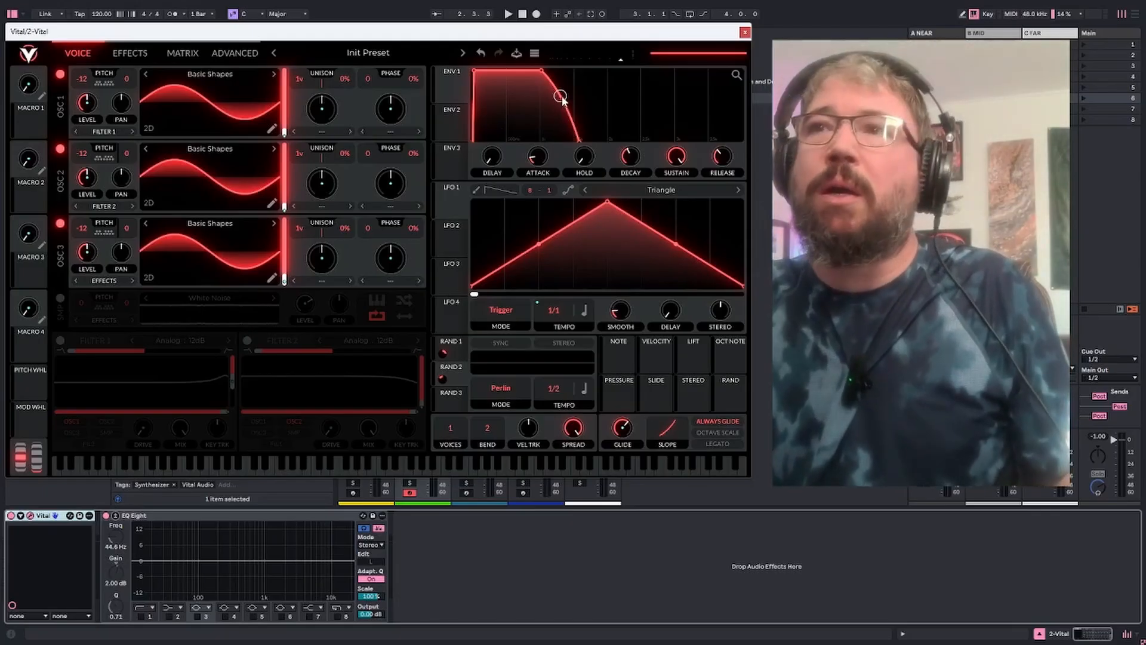
Enable Soft Clip distortion as the first effect in the chain, with increased drive and a mix of about 0.477
{"action": "left_click", "coordinate": [180, 52]}
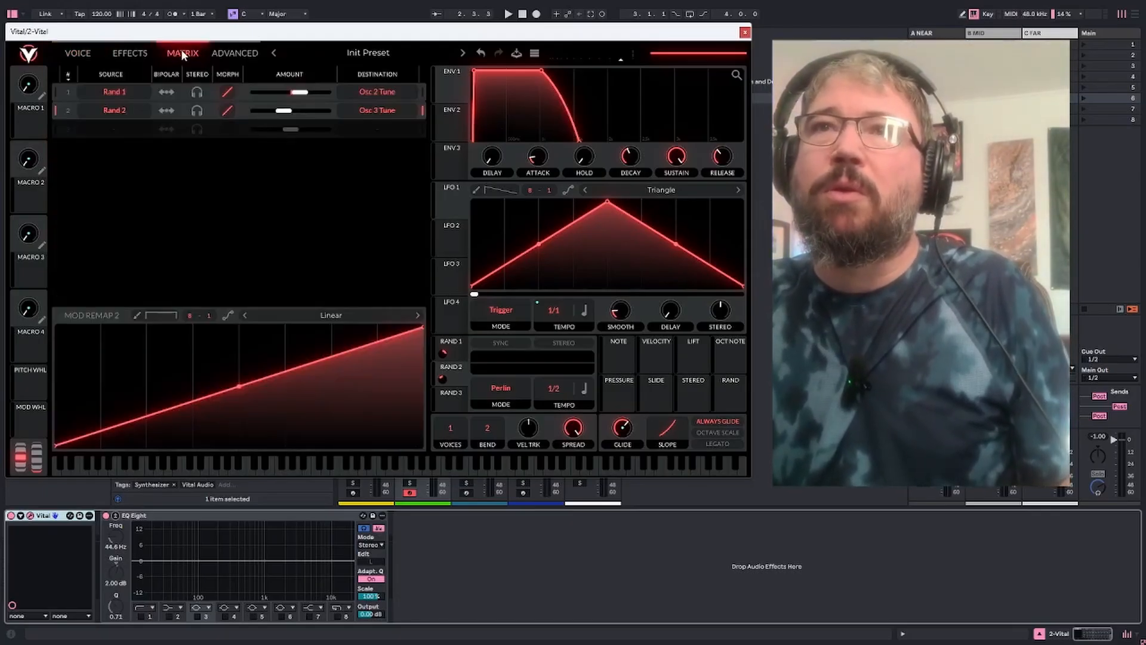
{"action": "left_click", "coordinate": [134, 52]}
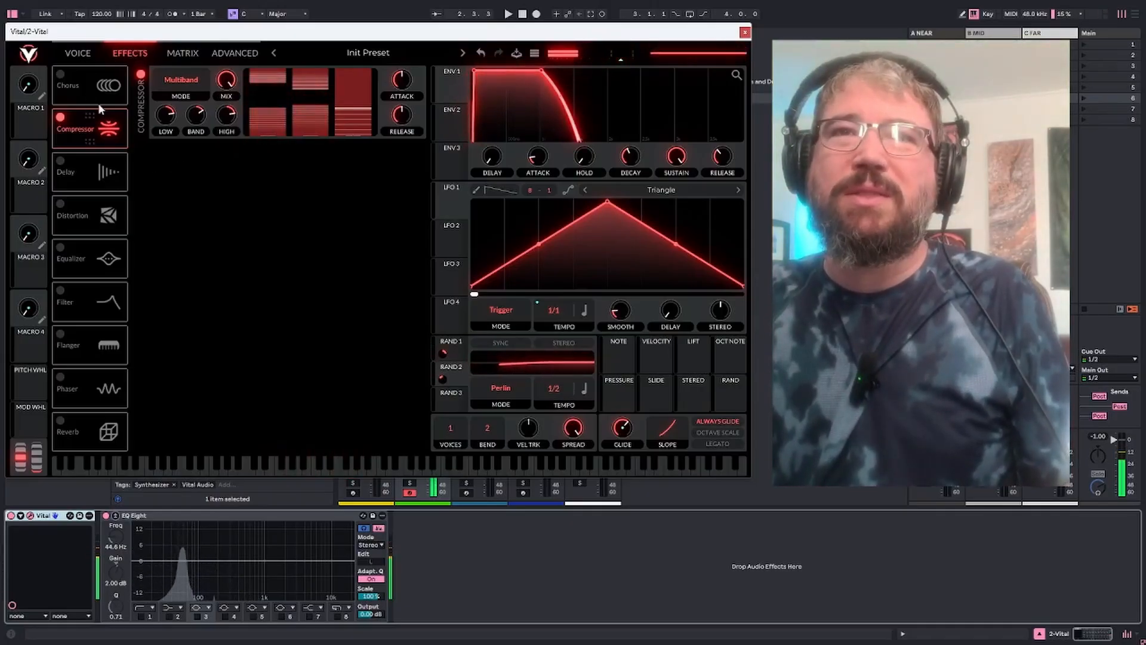
{"action": "left_click_drag", "start_coordinate": [80, 209], "coordinate": [92, 84]}
{"action": "left_click", "coordinate": [60, 75]}
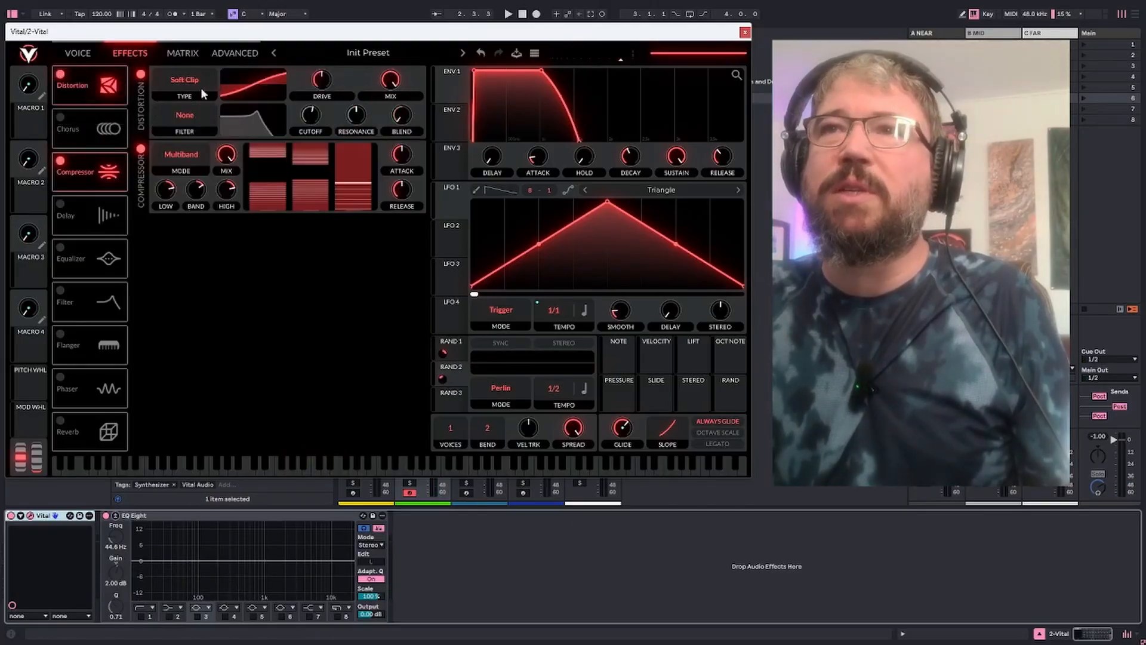
{"action": "left_click_drag", "start_coordinate": [328, 82], "coordinate": [331, 71]}
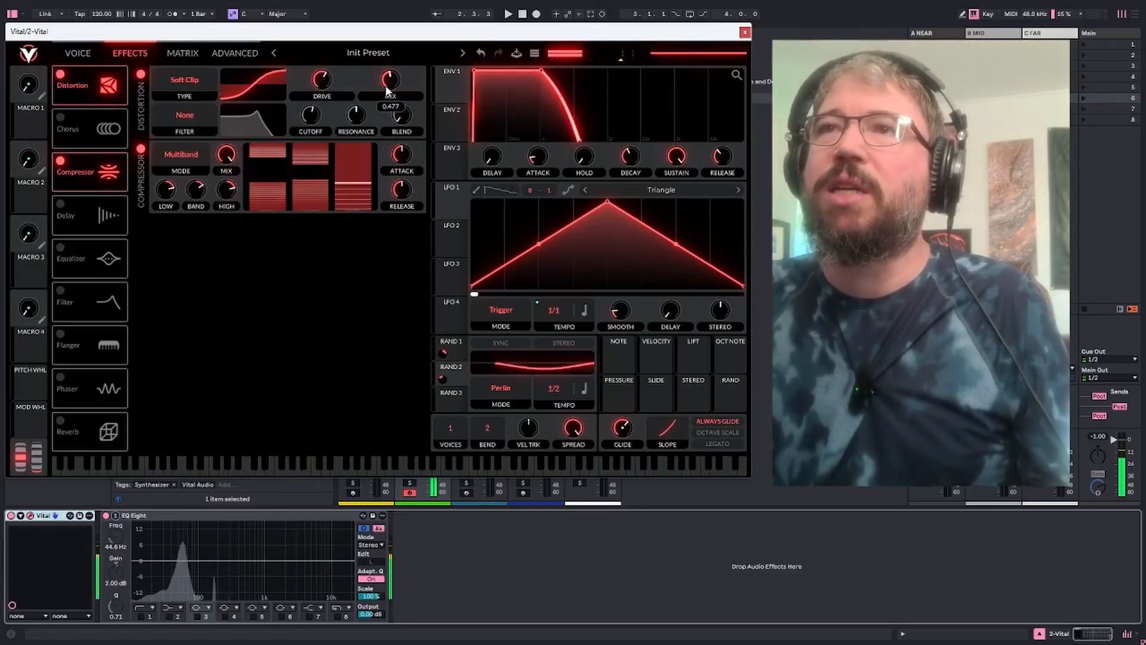
{"action": "left_click_drag", "start_coordinate": [329, 76], "coordinate": [328, 78]}
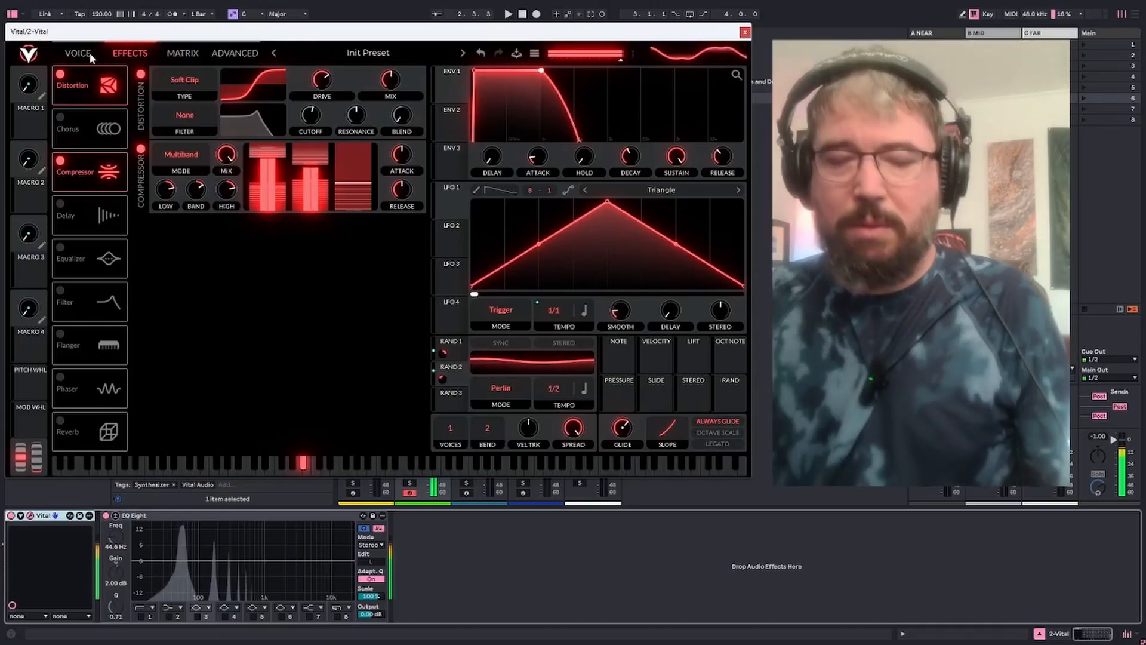
Try a high-cut filter at 196 Hz on EQ Eight's band 8, and disable the band again
{"action": "left_click", "coordinate": [89, 53]}
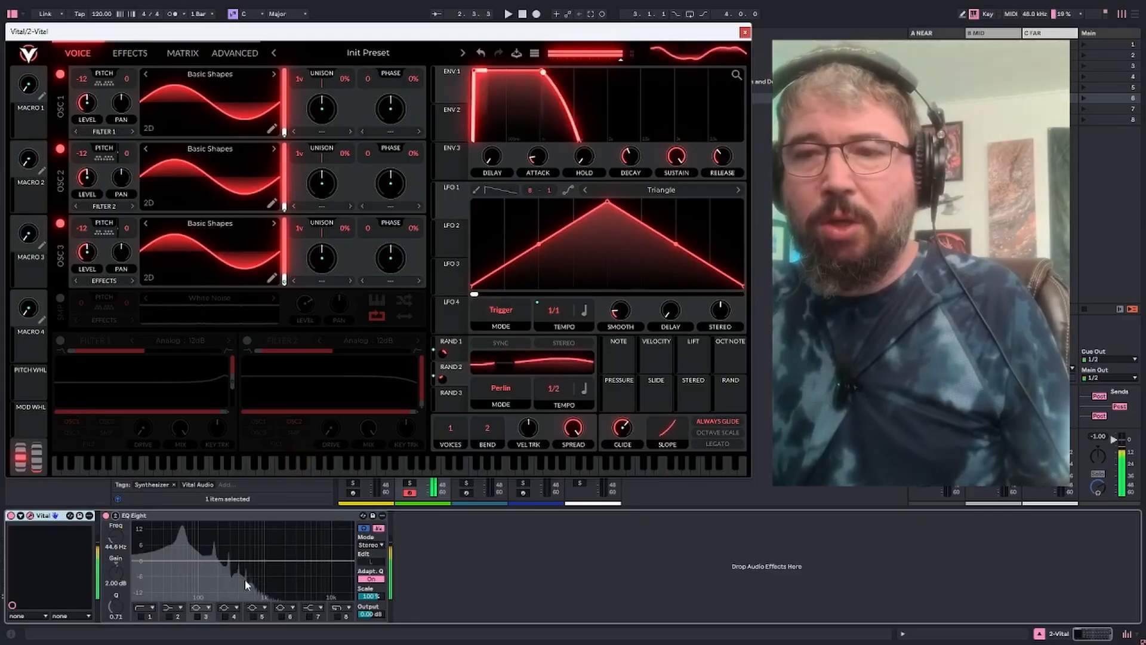
{"action": "left_click", "coordinate": [336, 617]}
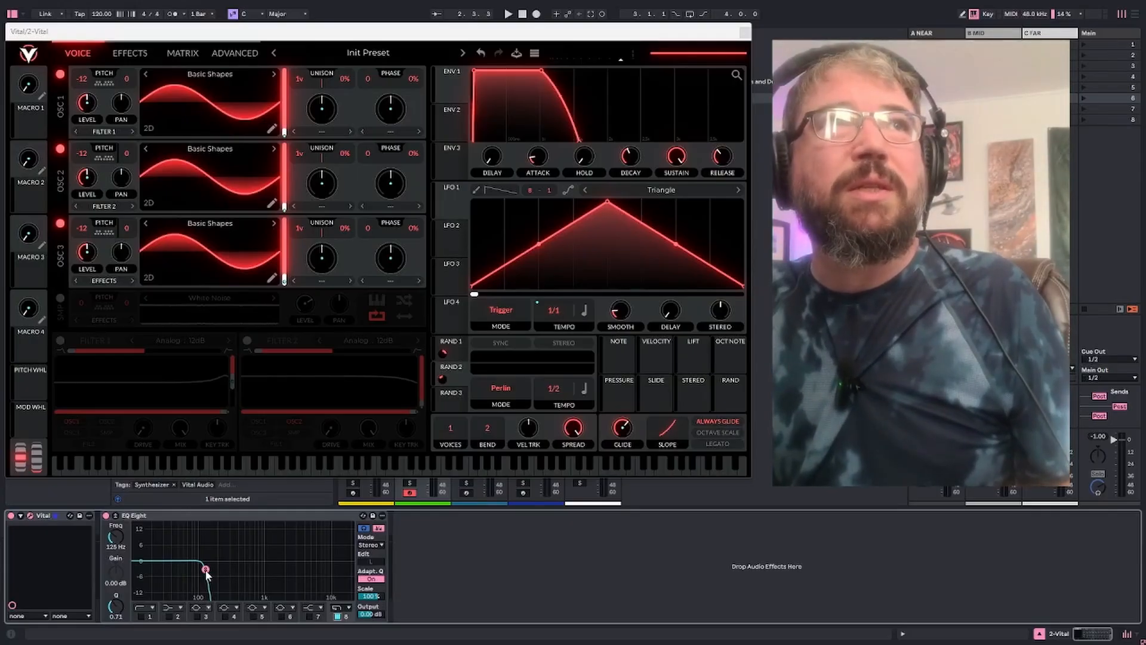
{"action": "left_click_drag", "start_coordinate": [205, 569], "coordinate": [207, 569]}
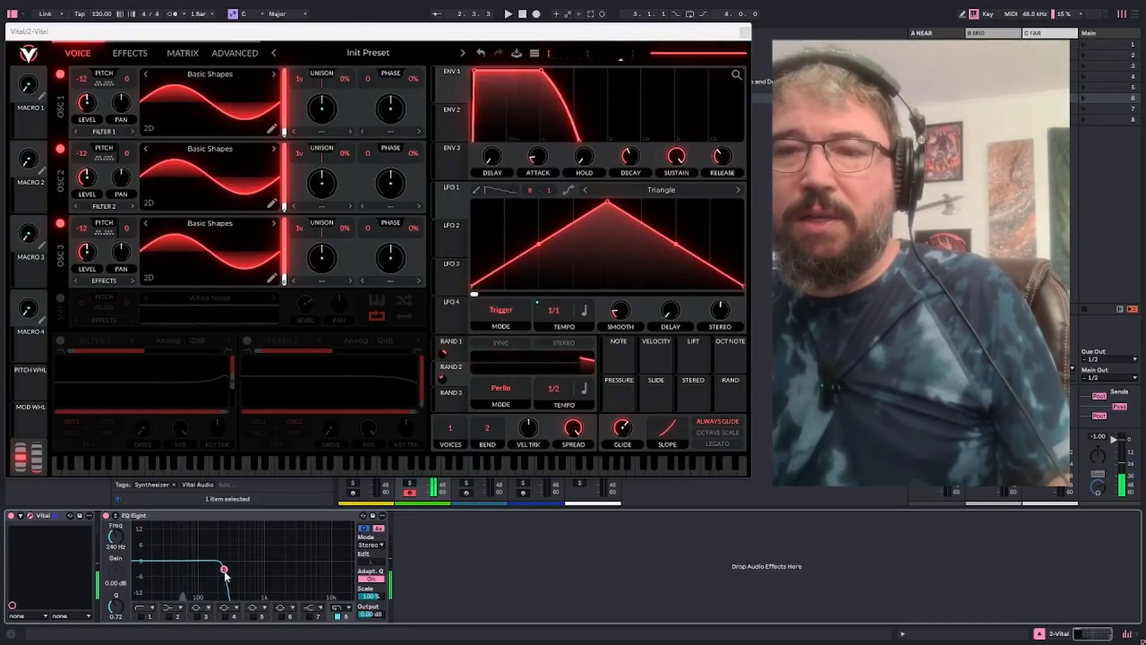
{"action": "left_click_drag", "start_coordinate": [225, 571], "coordinate": [224, 571]}
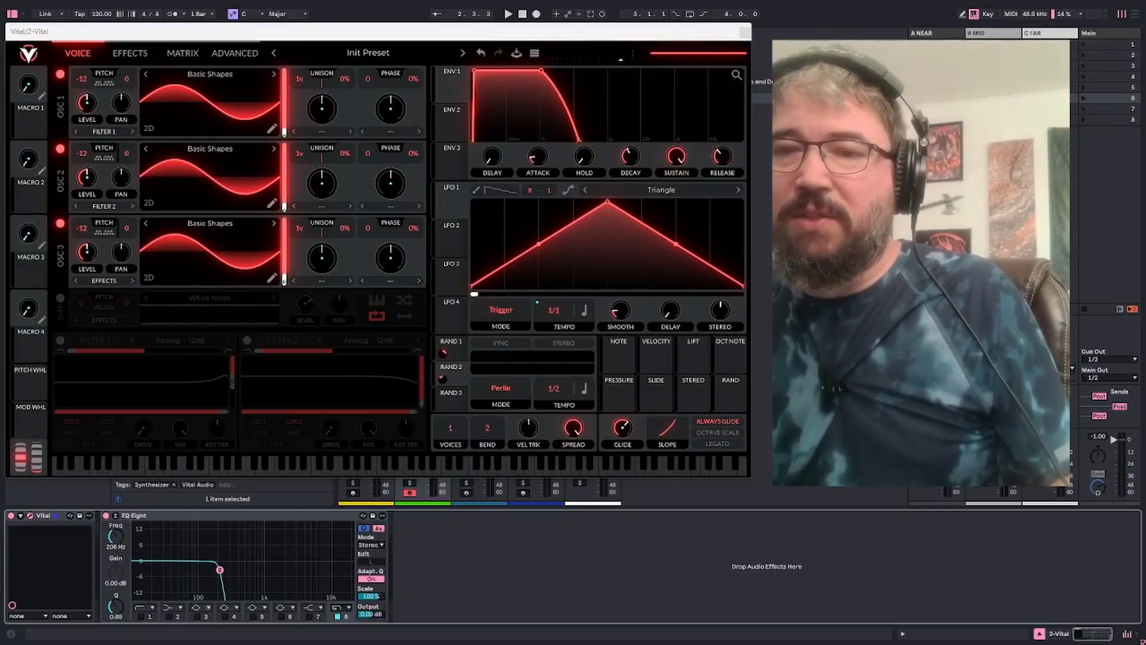
{"action": "left_click_drag", "start_coordinate": [220, 570], "coordinate": [219, 571]}
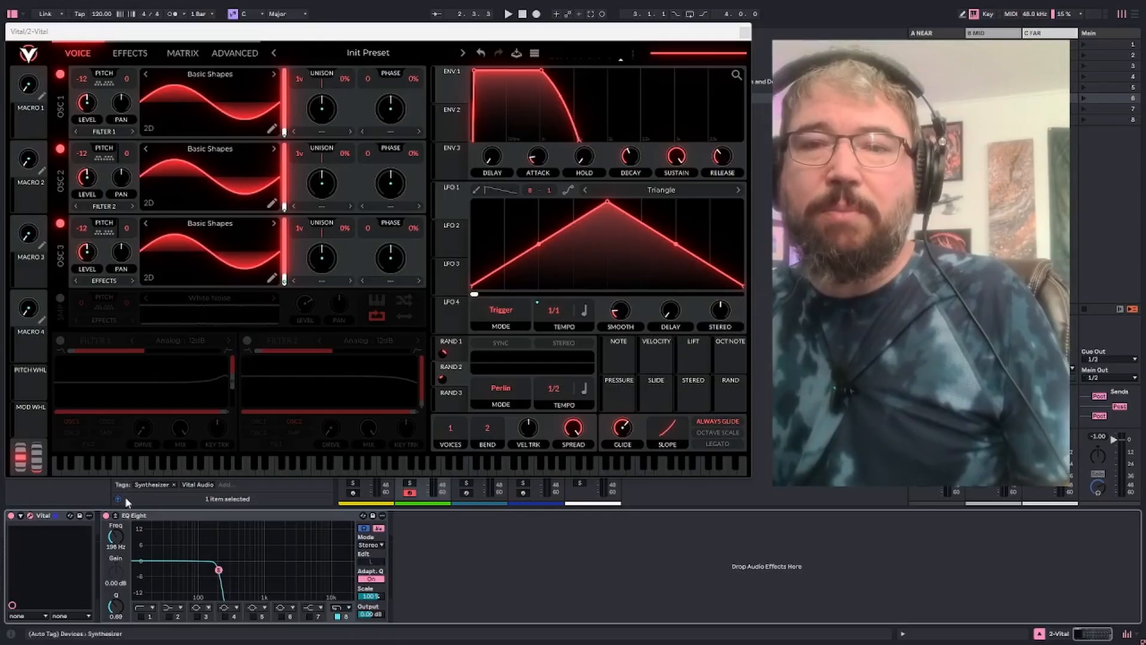
{"action": "left_click", "coordinate": [107, 516]}
{"action": "left_click", "coordinate": [108, 513]}
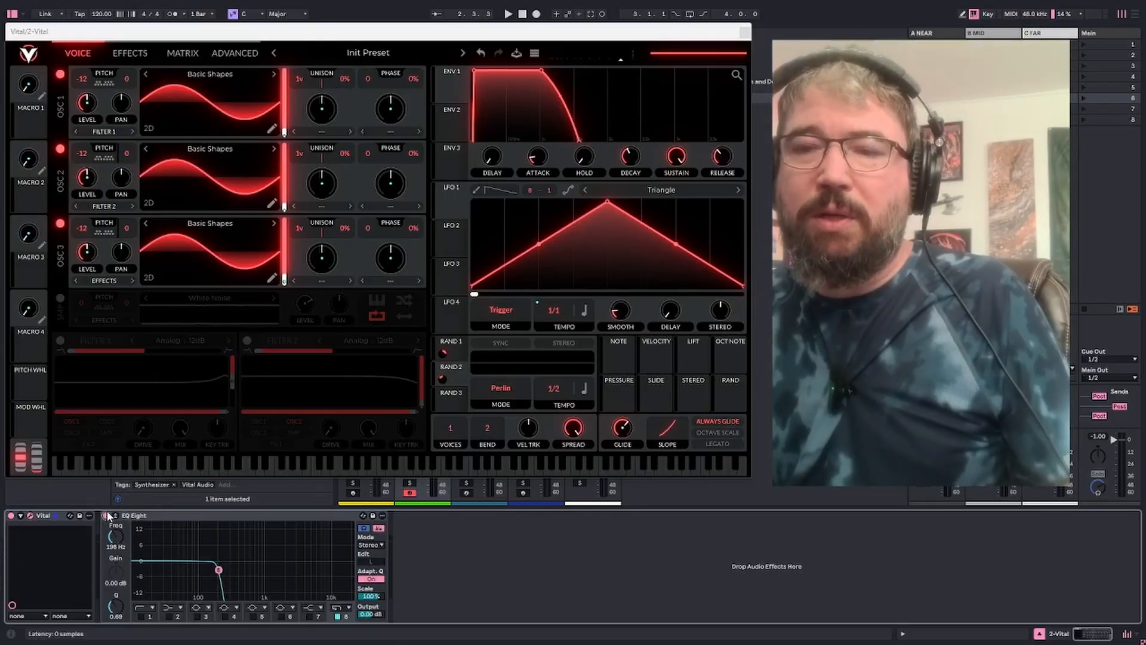
{"action": "left_click", "coordinate": [337, 617]}
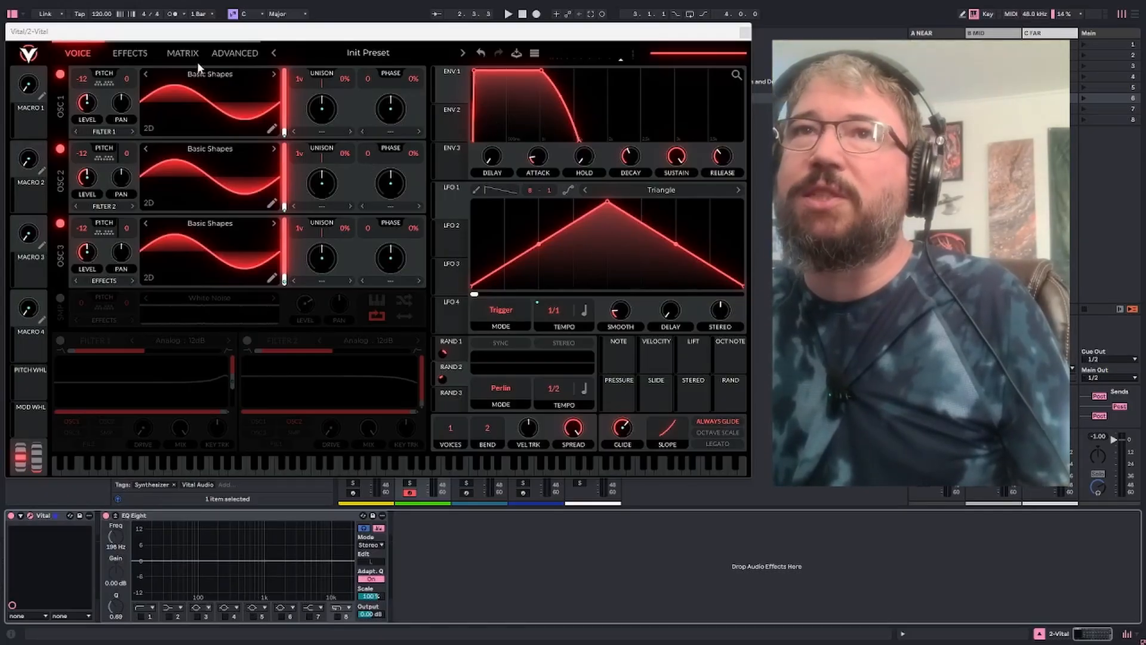
Bypass the multiband compressor in the effects chain and return to the oscillator view
{"action": "left_click", "coordinate": [131, 53]}
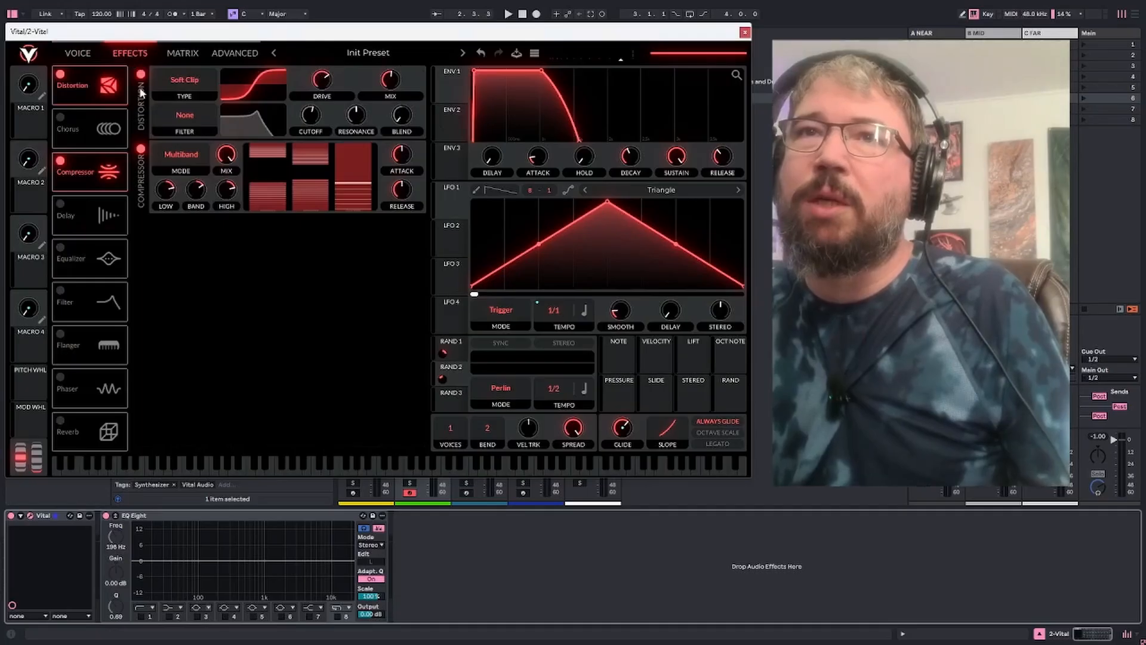
{"action": "left_click", "coordinate": [140, 151]}
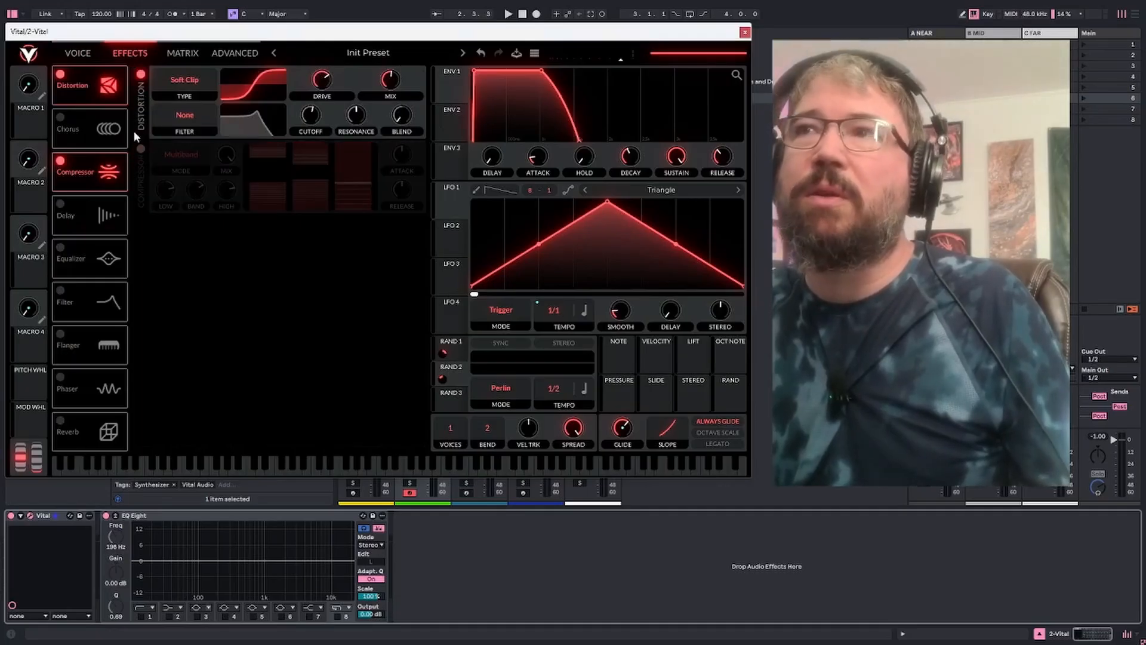
{"action": "left_click", "coordinate": [77, 52]}
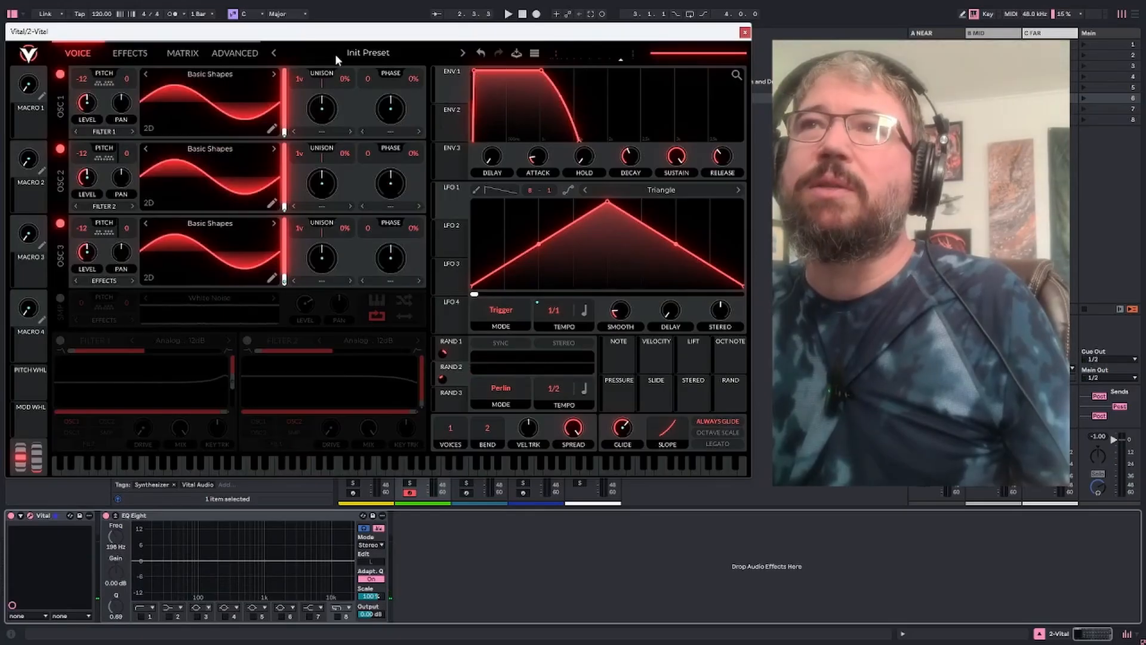
Move the synth window clear of the track headers and duplicate the 2 Vital track
{"action": "left_click_drag", "start_coordinate": [321, 36], "coordinate": [327, 94]}
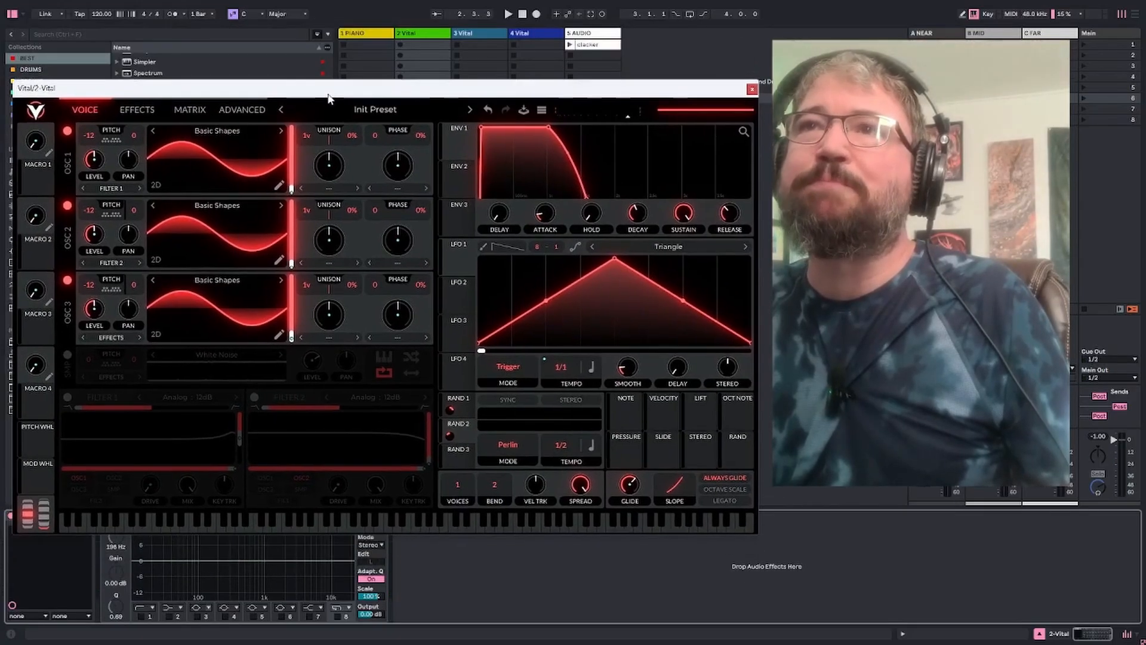
{"action": "left_click", "coordinate": [414, 107]}
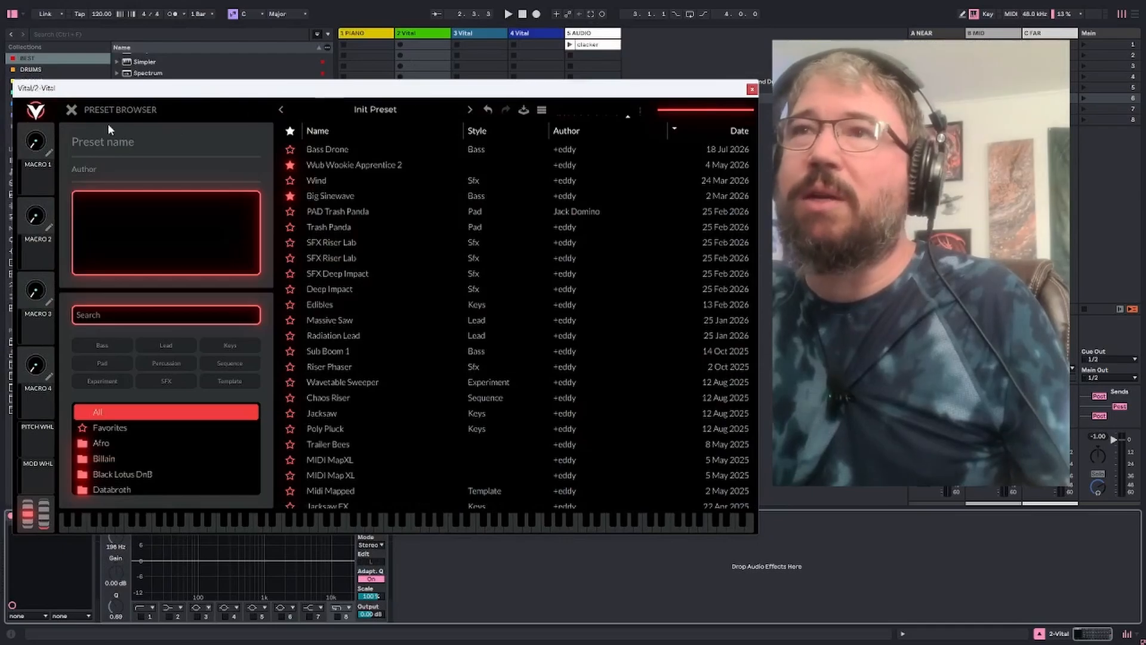
{"action": "right_click", "coordinate": [416, 36]}
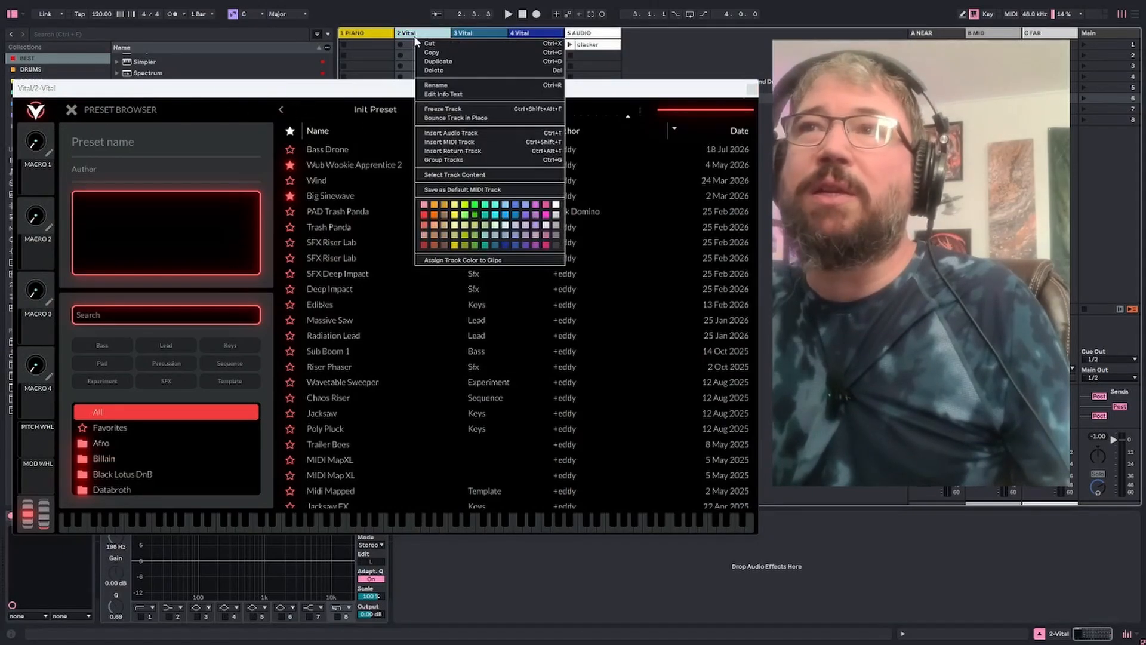
{"action": "left_click", "coordinate": [437, 62]}
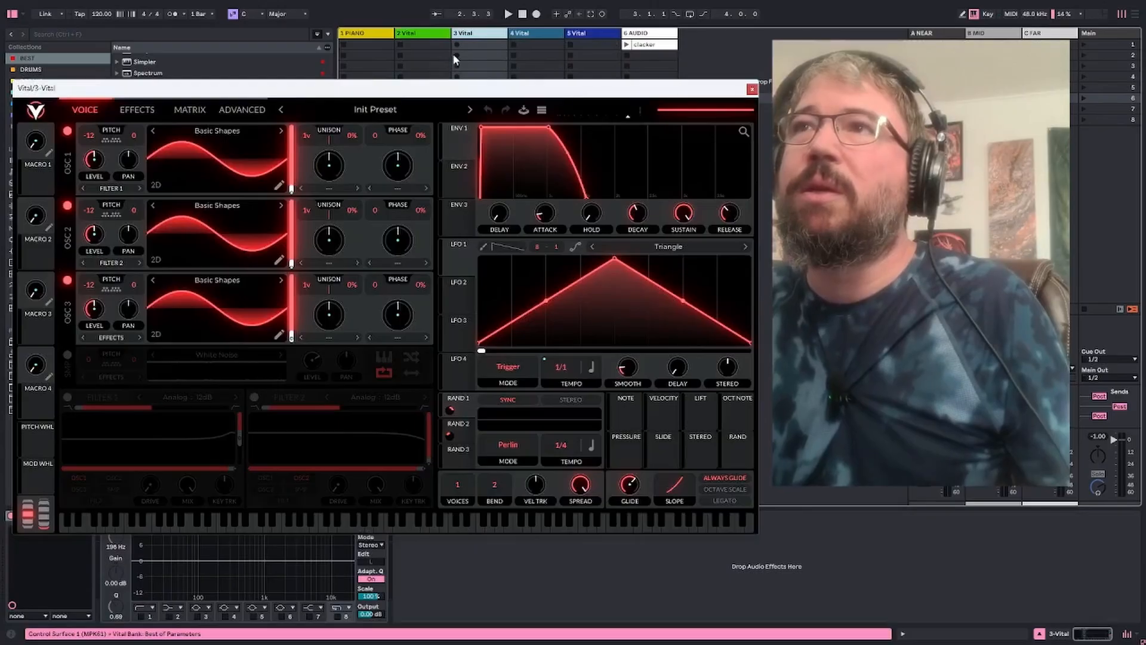
Color the 3 Vital track bright green and close the preset browser in the 2 Vital track's synth
{"action": "right_click", "coordinate": [472, 39]}
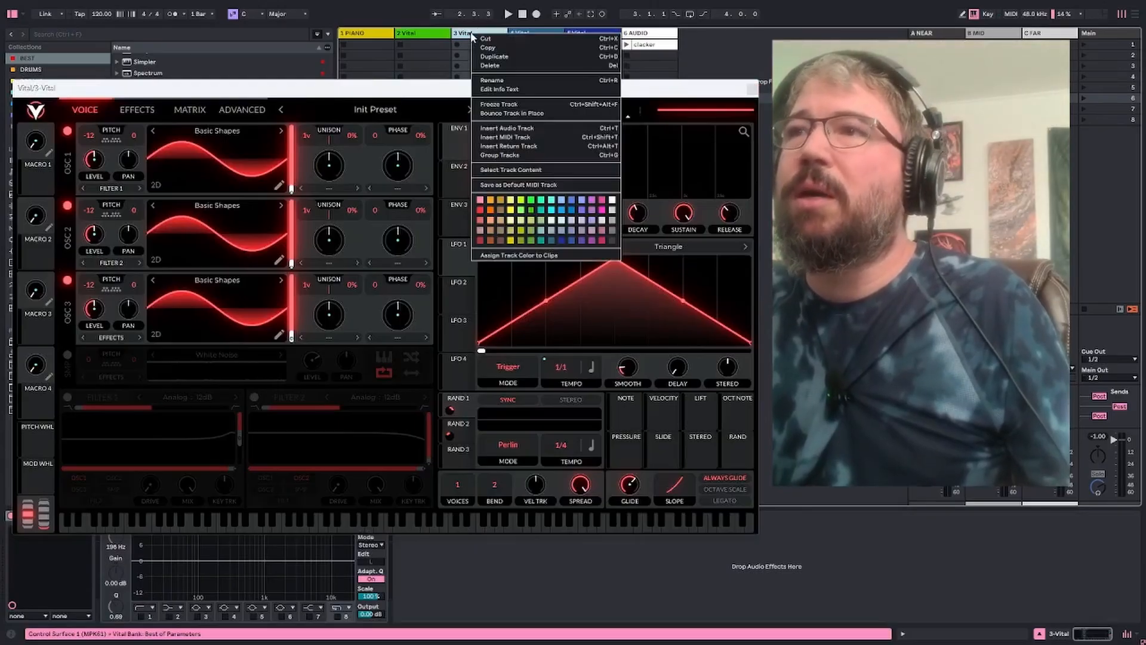
{"action": "left_click", "coordinate": [551, 214]}
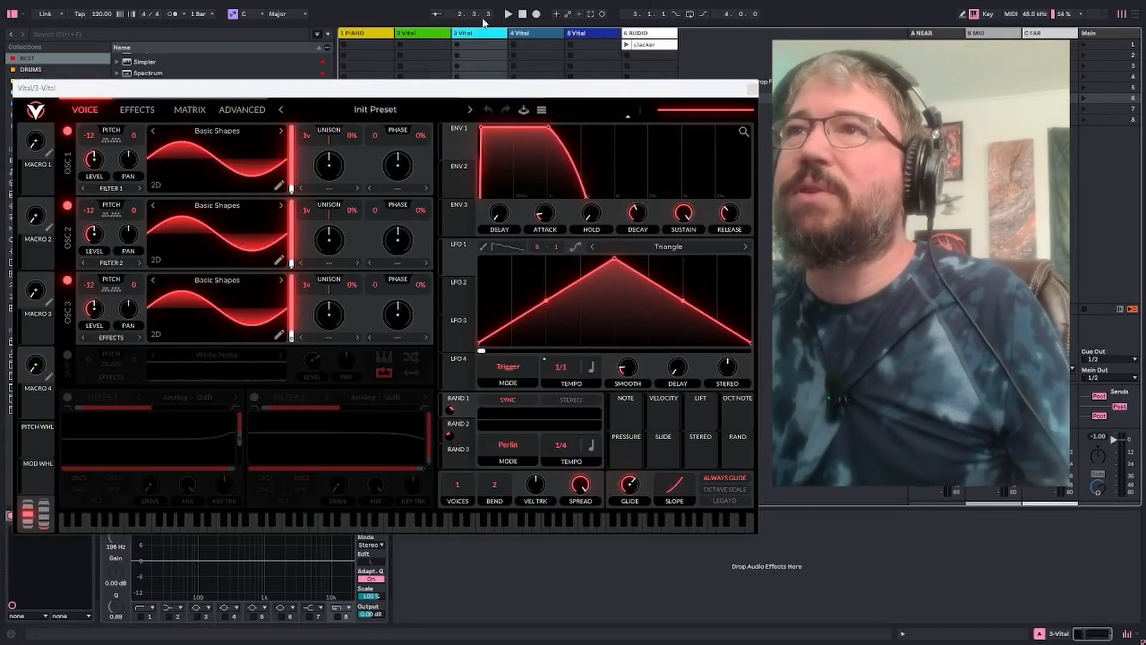
{"action": "right_click", "coordinate": [468, 38]}
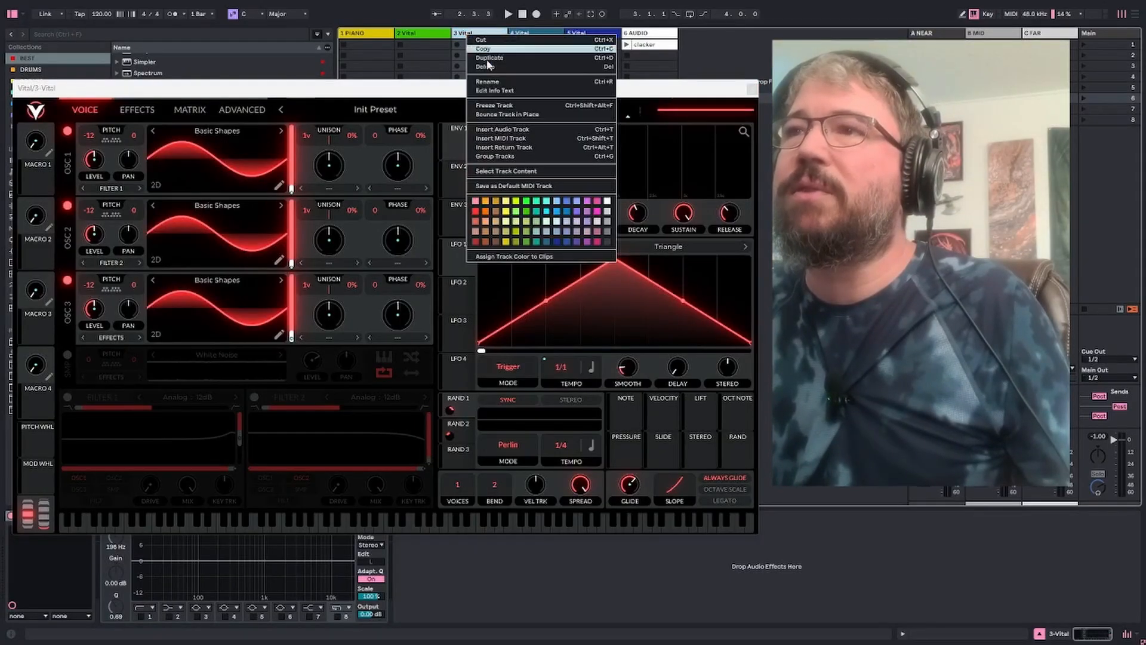
{"action": "left_click", "coordinate": [526, 203]}
{"action": "left_click", "coordinate": [425, 34]}
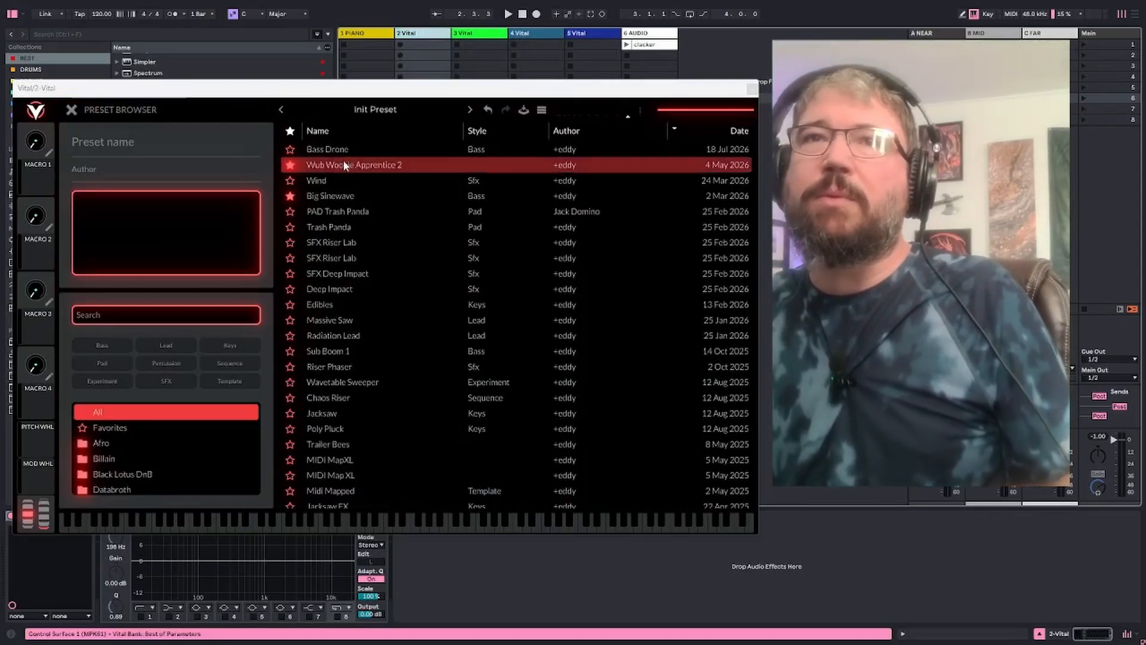
{"action": "left_click", "coordinate": [69, 111]}
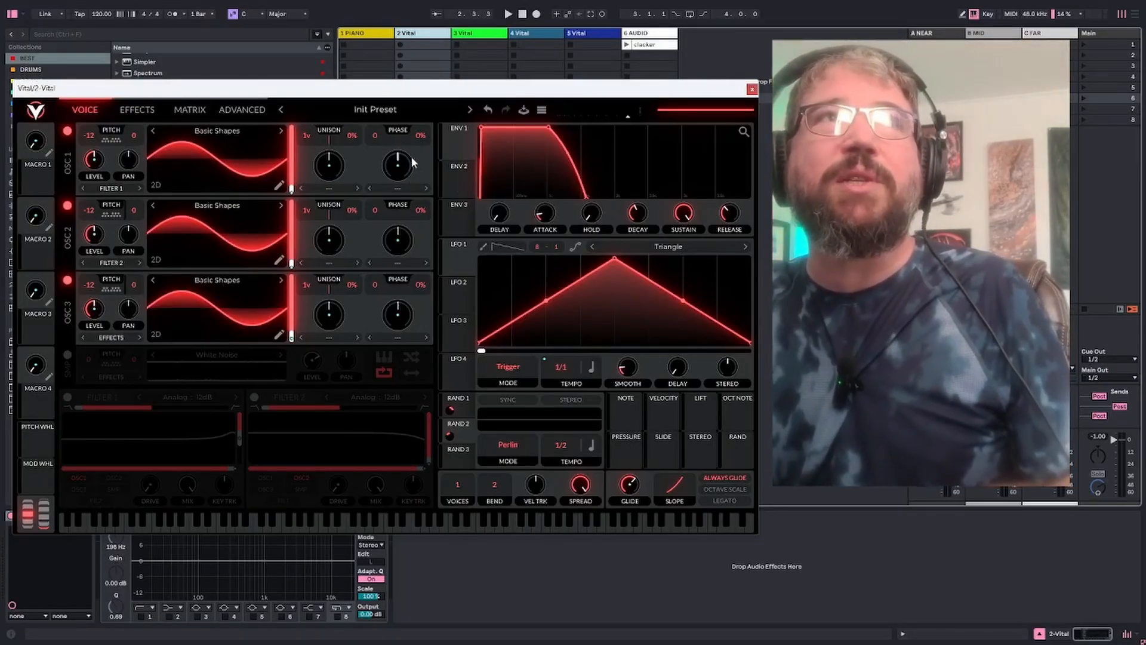
On the 3 Vital track, set Envelope 1 to zero sustain and release with a decay of about 0.045 seconds
{"action": "left_click", "coordinate": [469, 34]}
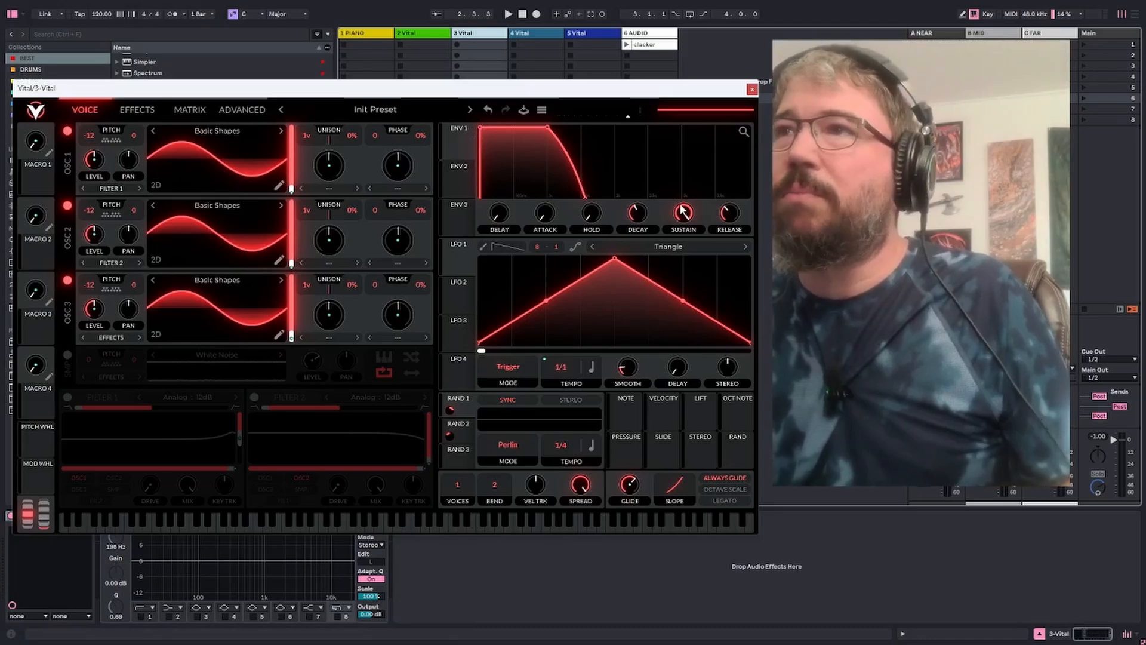
{"action": "left_click_drag", "start_coordinate": [728, 214], "coordinate": [715, 300]}
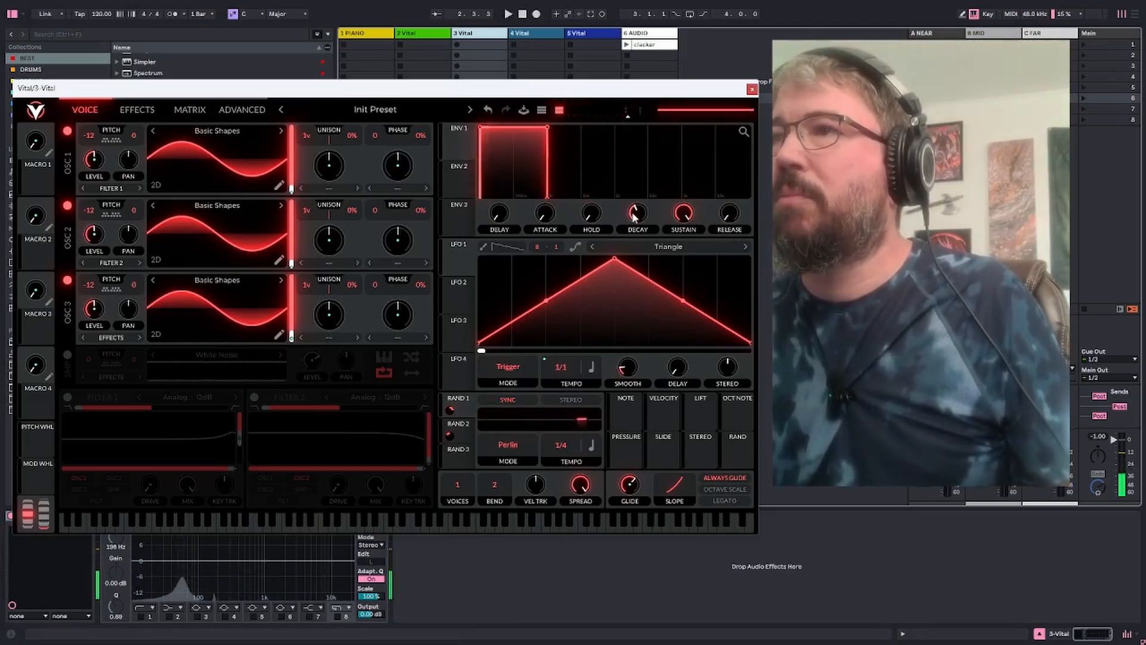
{"action": "left_click_drag", "start_coordinate": [682, 215], "coordinate": [666, 315]}
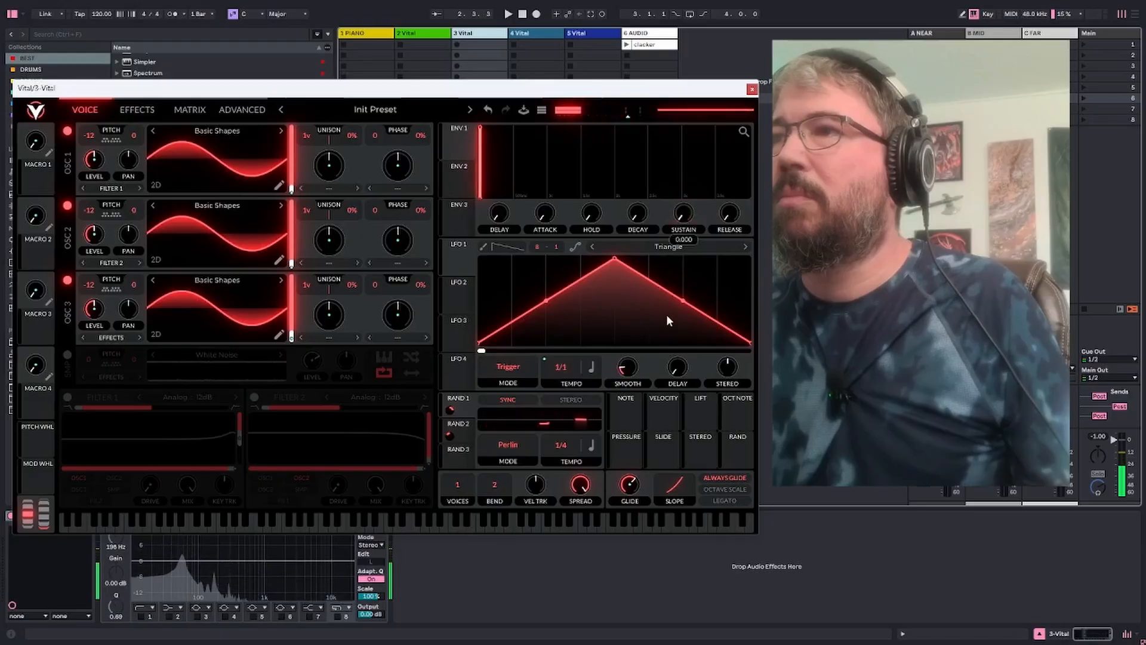
{"action": "mouse_move", "coordinate": [638, 218]}
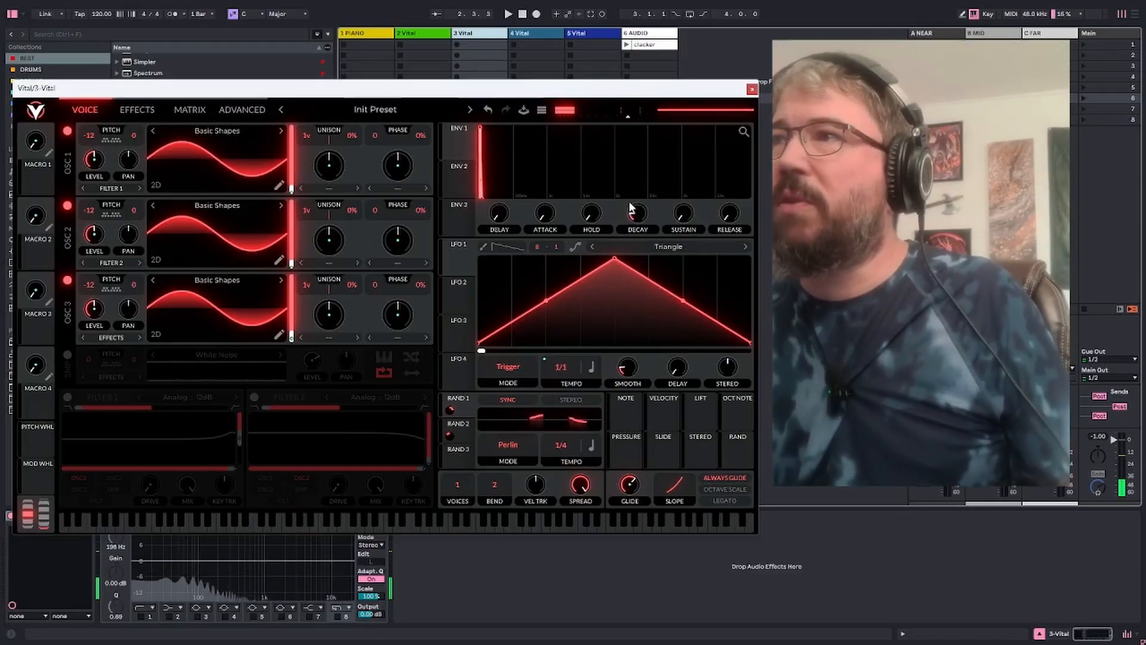
{"action": "left_click", "coordinate": [743, 132]}
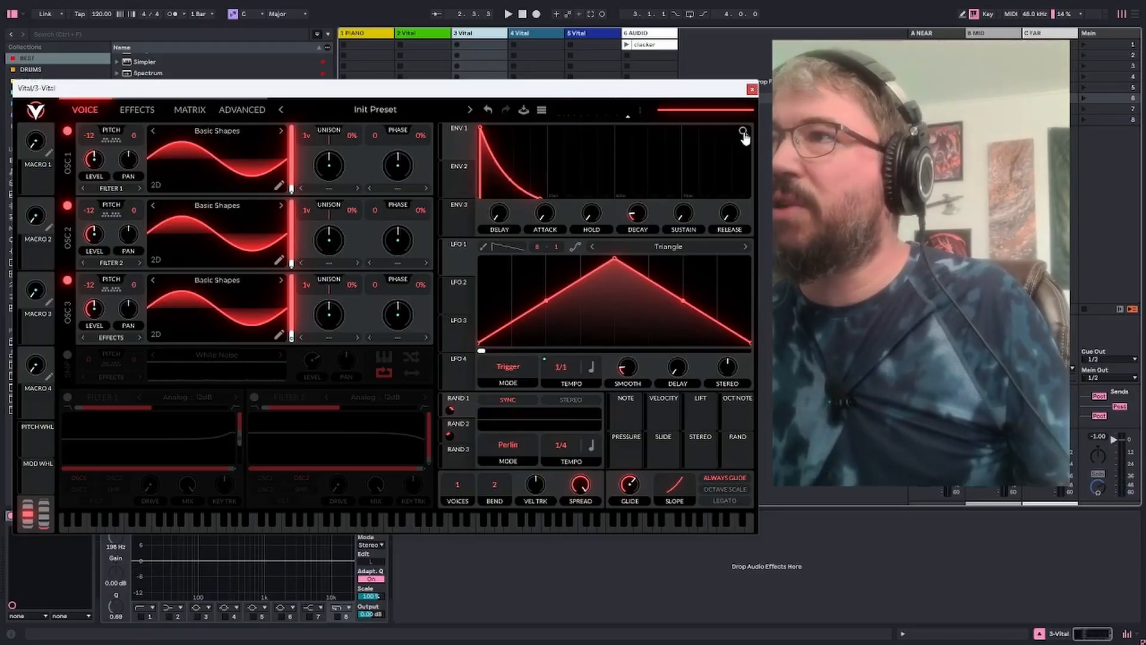
{"action": "mouse_move", "coordinate": [744, 133]}
{"action": "left_mouse_down"}
{"action": "mouse_move", "coordinate": [743, 143]}
{"action": "mouse_move", "coordinate": [745, 133]}
{"action": "left_mouse_up"}
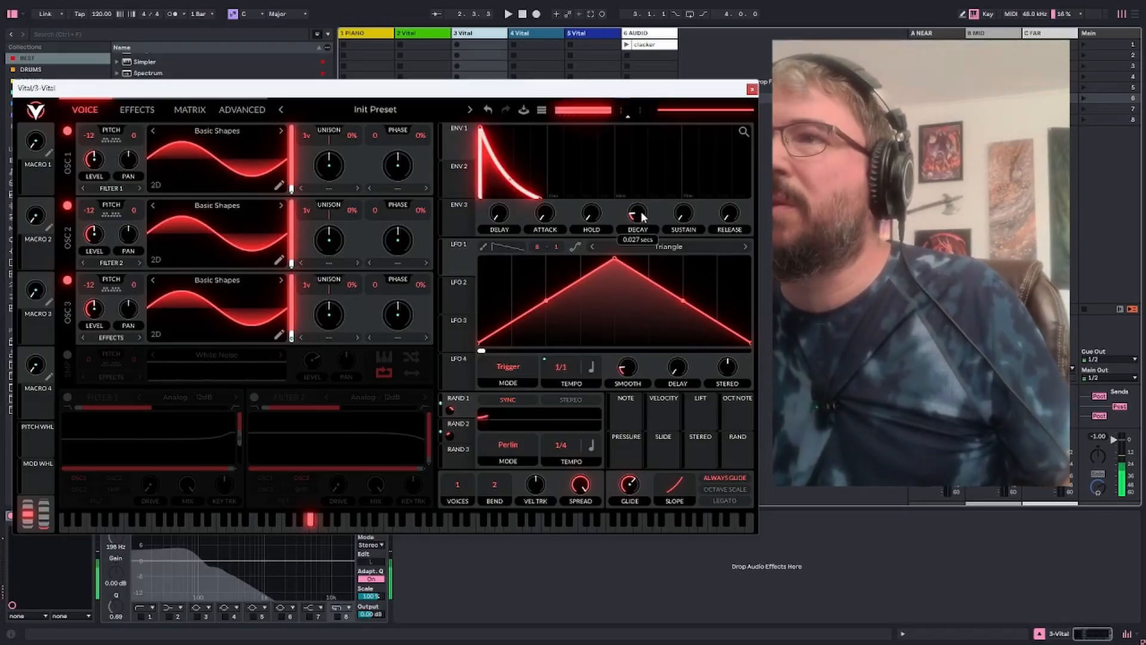
{"action": "left_click_drag", "start_coordinate": [641, 212], "coordinate": [641, 209]}
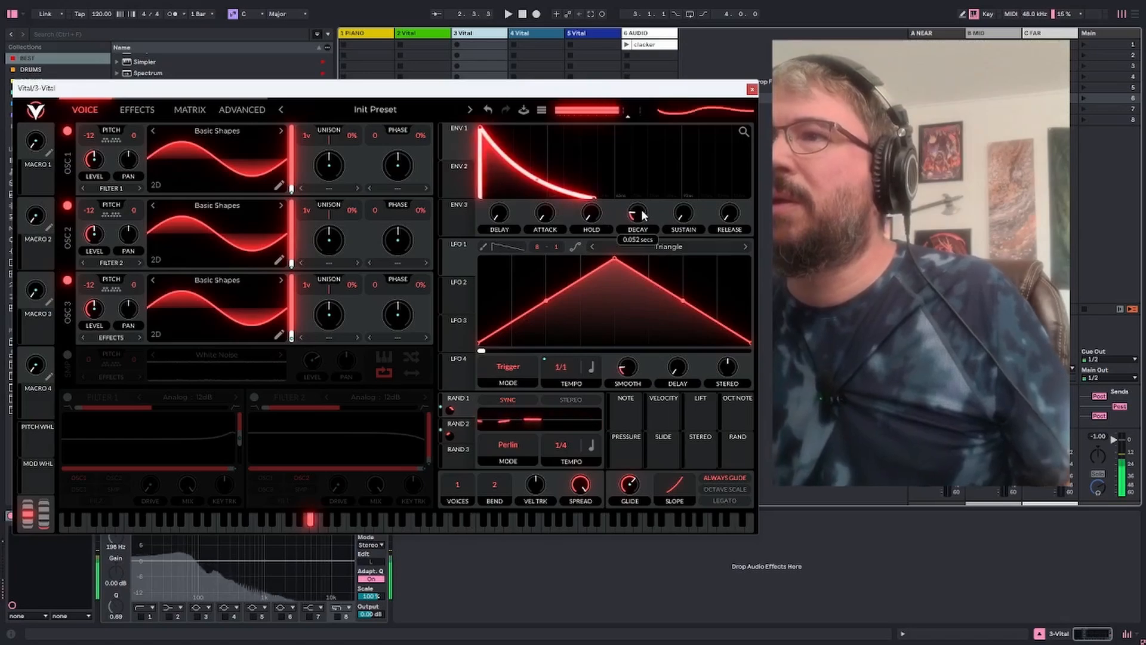
{"action": "left_click_drag", "start_coordinate": [642, 210], "coordinate": [641, 210]}
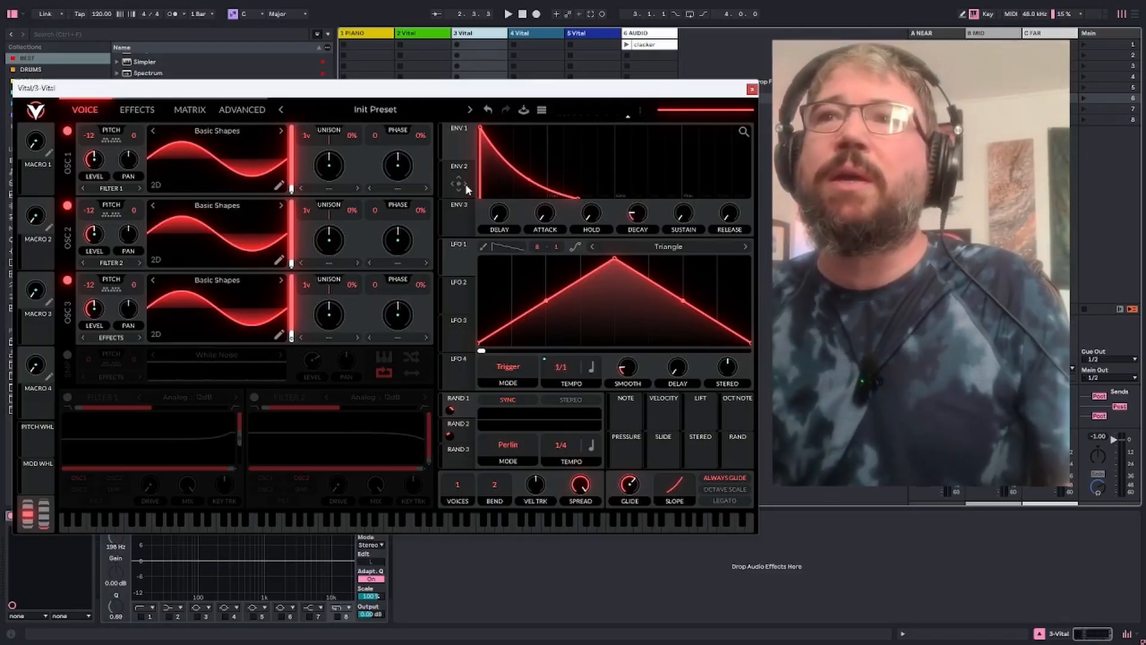
Set Envelope 2 to zero attack, sustain and release with a decay of about 0.217 seconds, and compare it with Envelope 1
{"action": "left_click", "coordinate": [467, 185]}
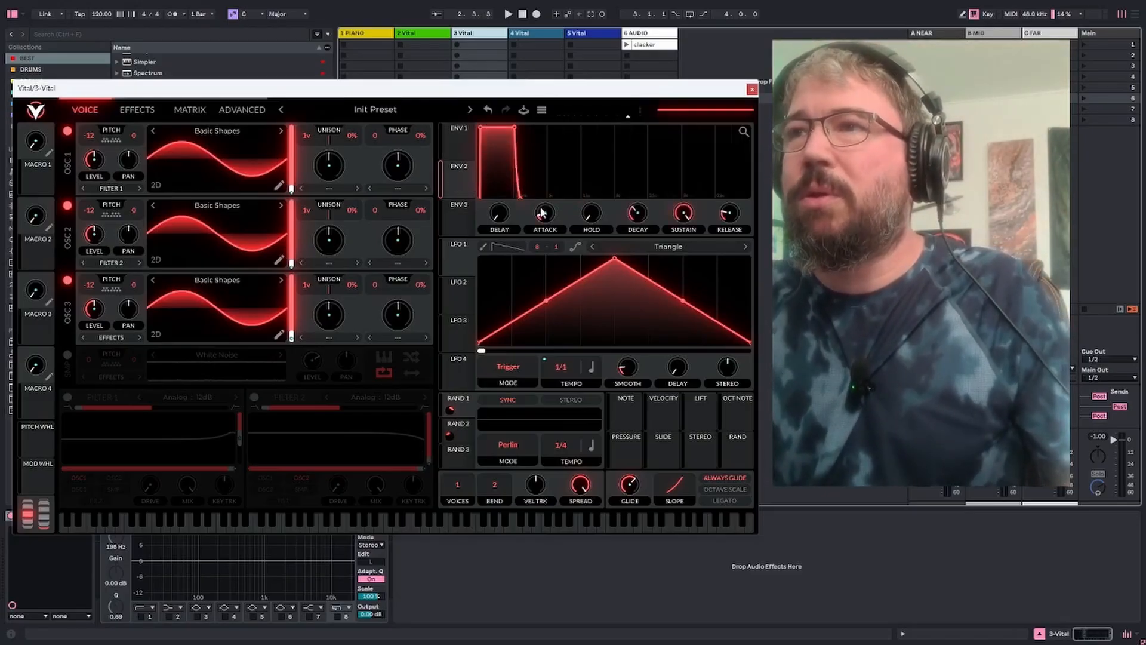
{"action": "mouse_move", "coordinate": [544, 213]}
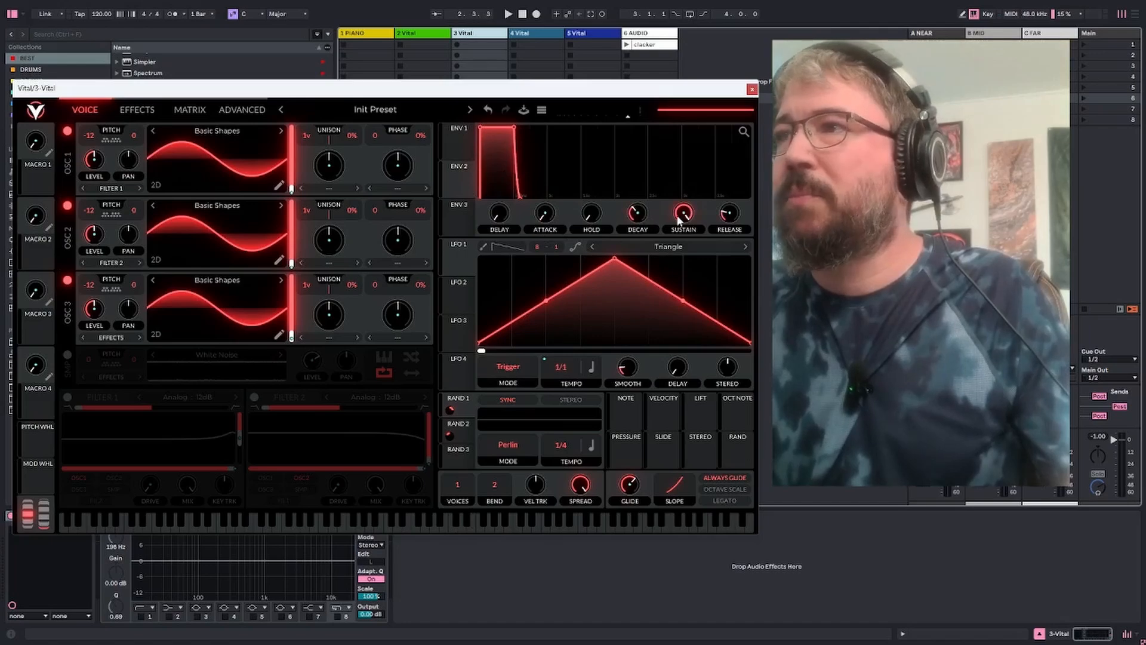
{"action": "left_click_drag", "start_coordinate": [678, 218], "coordinate": [675, 331]}
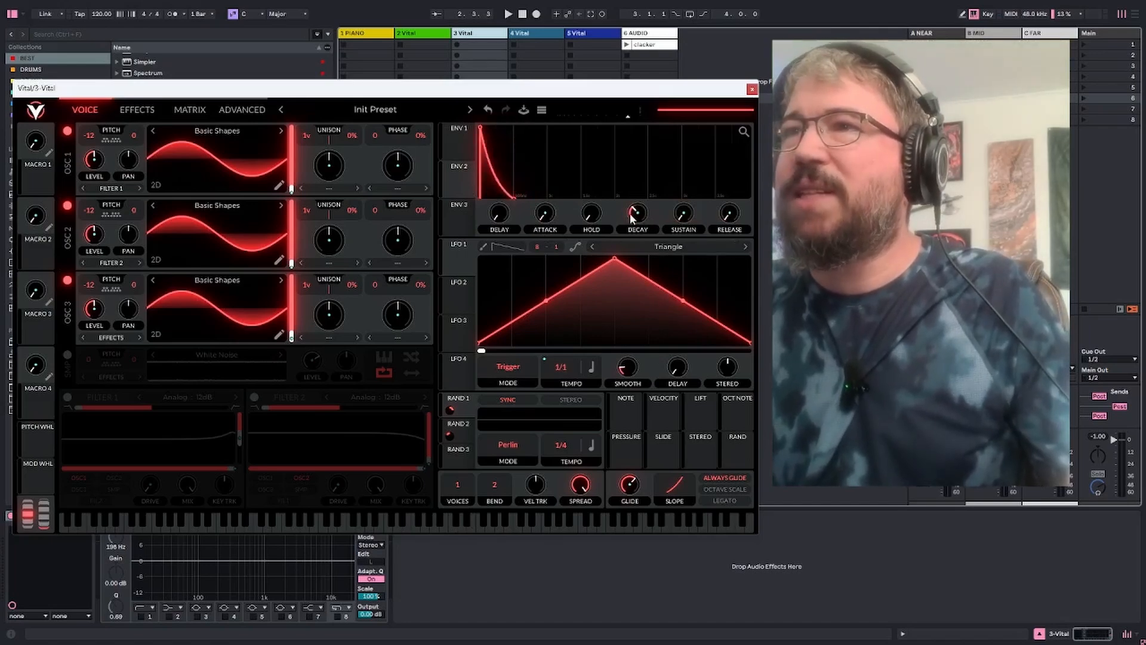
{"action": "left_click_drag", "start_coordinate": [633, 217], "coordinate": [628, 222]}
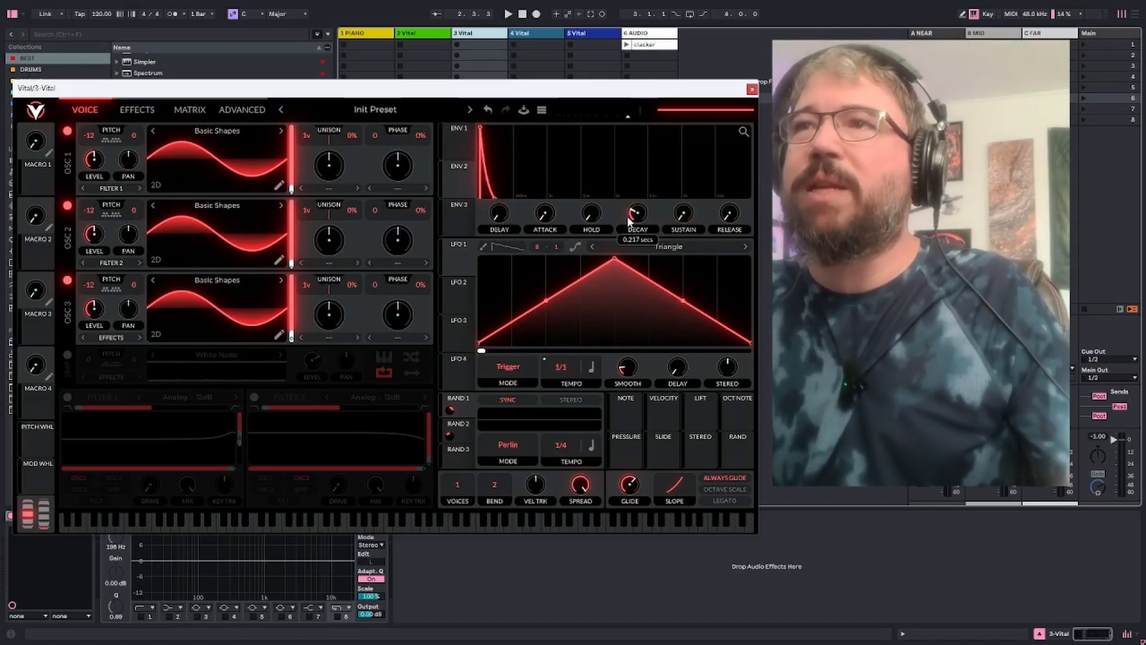
{"action": "left_click", "coordinate": [464, 145]}
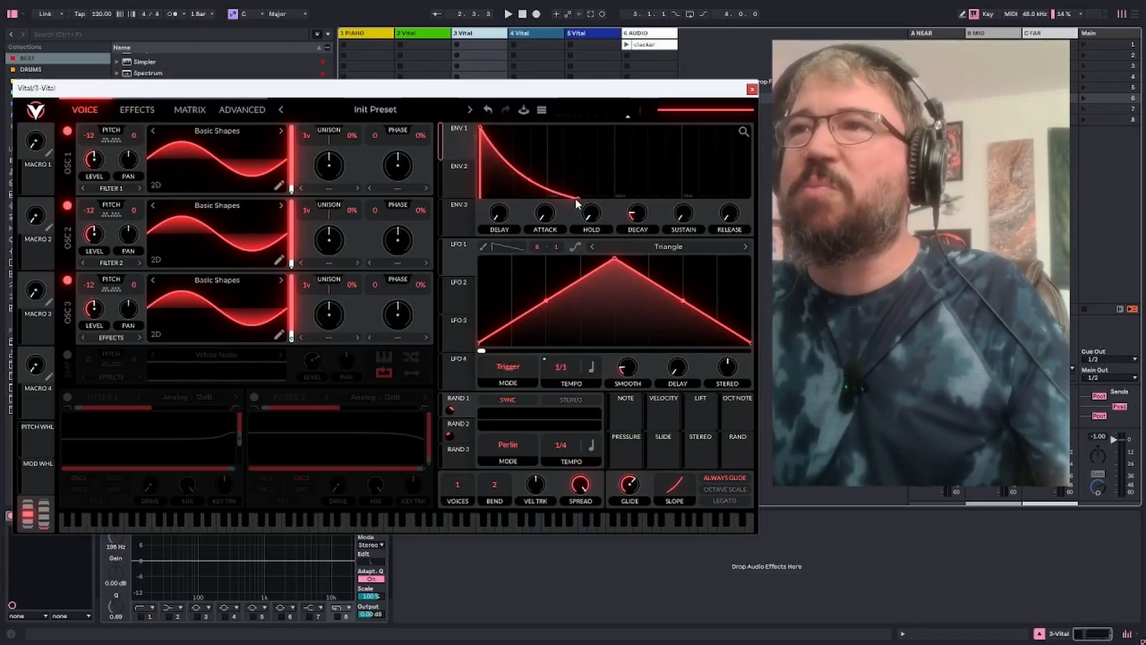
Route Envelope 2 to oscillator 1's transpose with a modulation amount of 12
{"action": "left_click", "coordinate": [458, 170]}
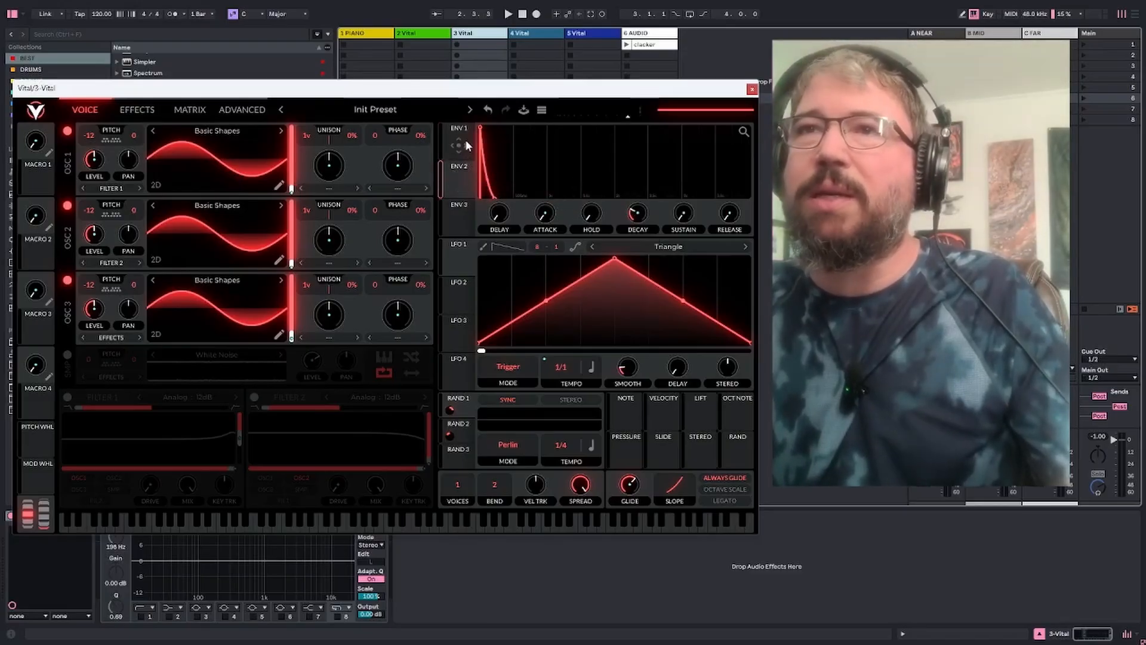
{"action": "left_click_drag", "start_coordinate": [458, 182], "coordinate": [103, 139]}
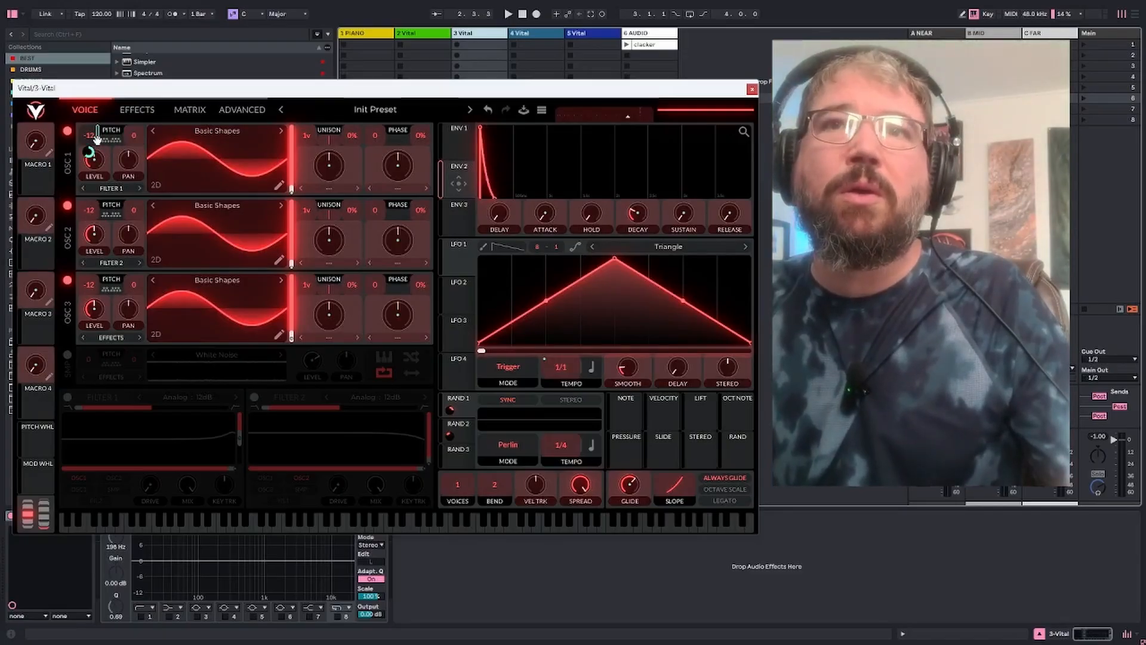
{"action": "left_click_drag", "start_coordinate": [97, 138], "coordinate": [90, 153]}
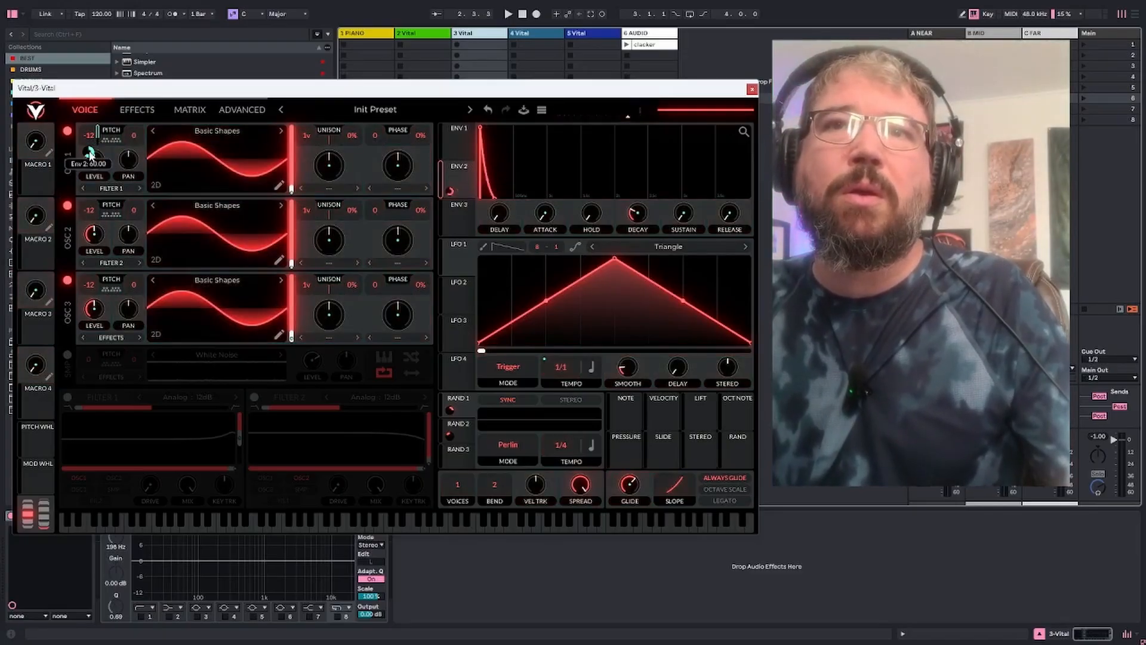
{"action": "right_click", "coordinate": [89, 153]}
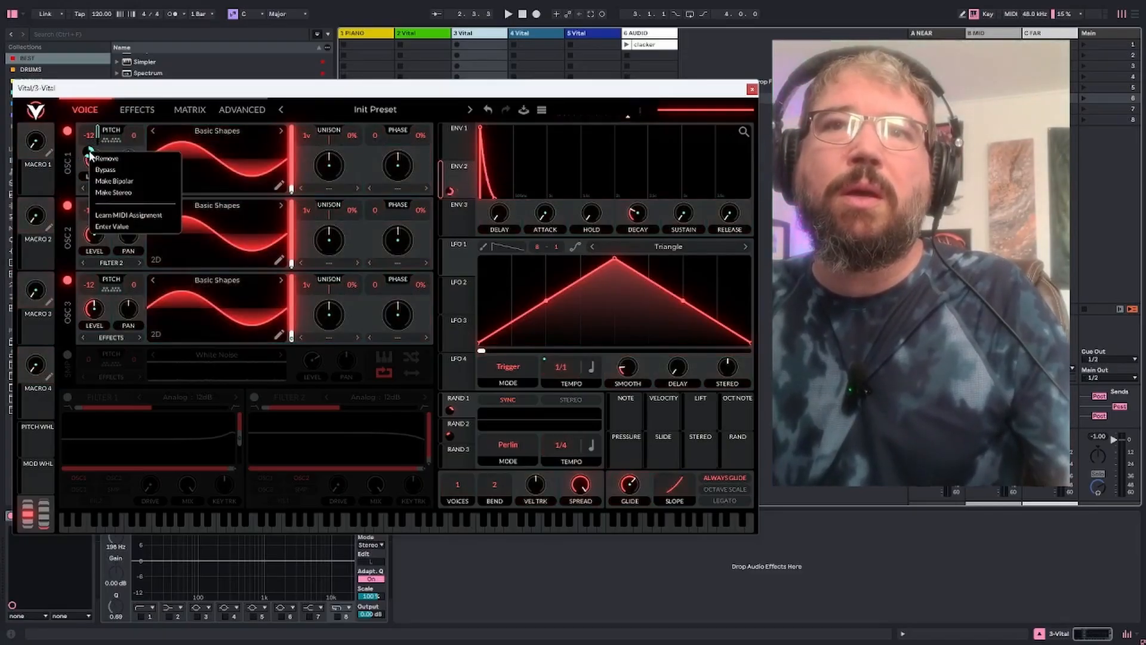
{"action": "left_click", "coordinate": [150, 222]}
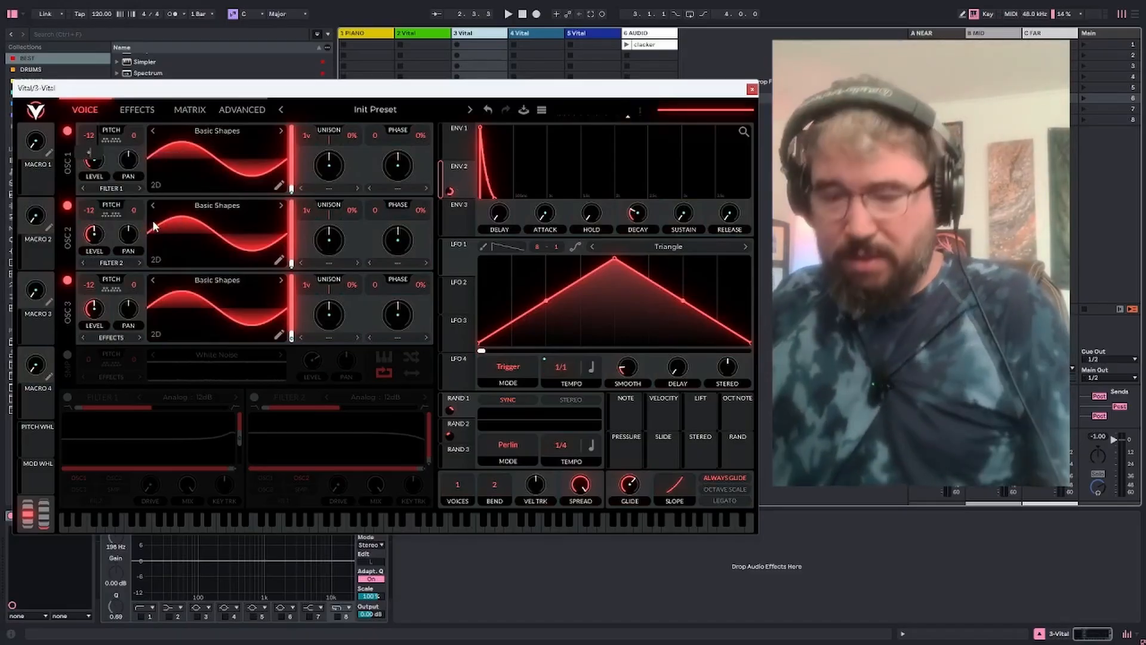
{"action": "type", "text": "-12"}
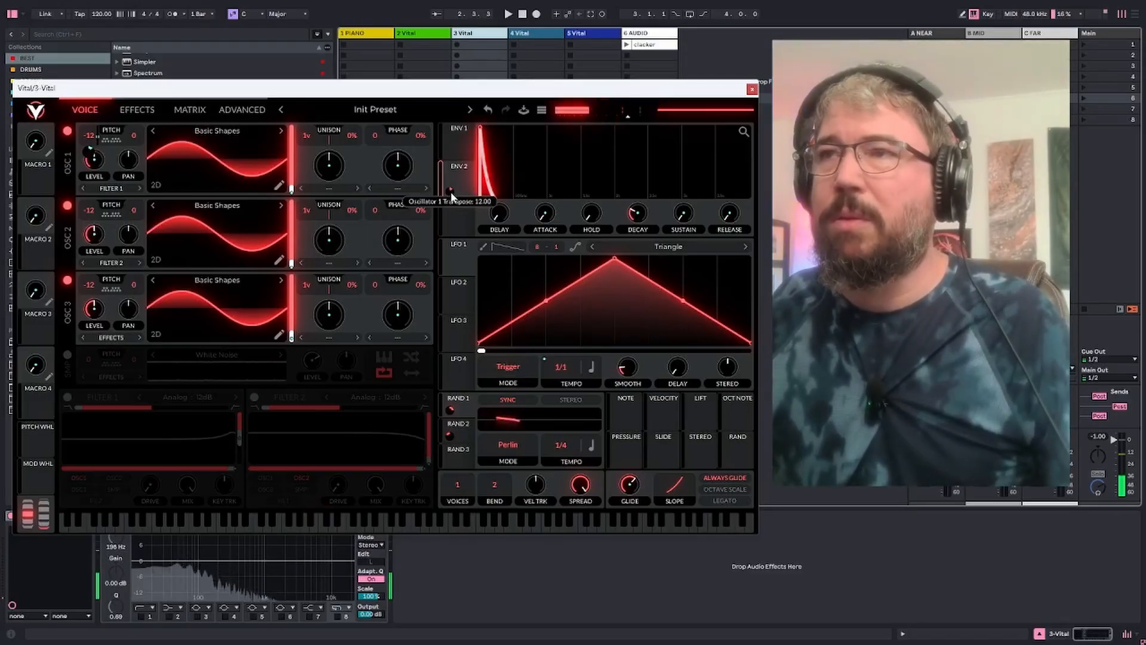
Lengthen Envelope 1's decay substantially and adjust Envelope 2's decay to a moderately longer pitch drop
{"action": "left_click_drag", "start_coordinate": [638, 215], "coordinate": [639, 202]}
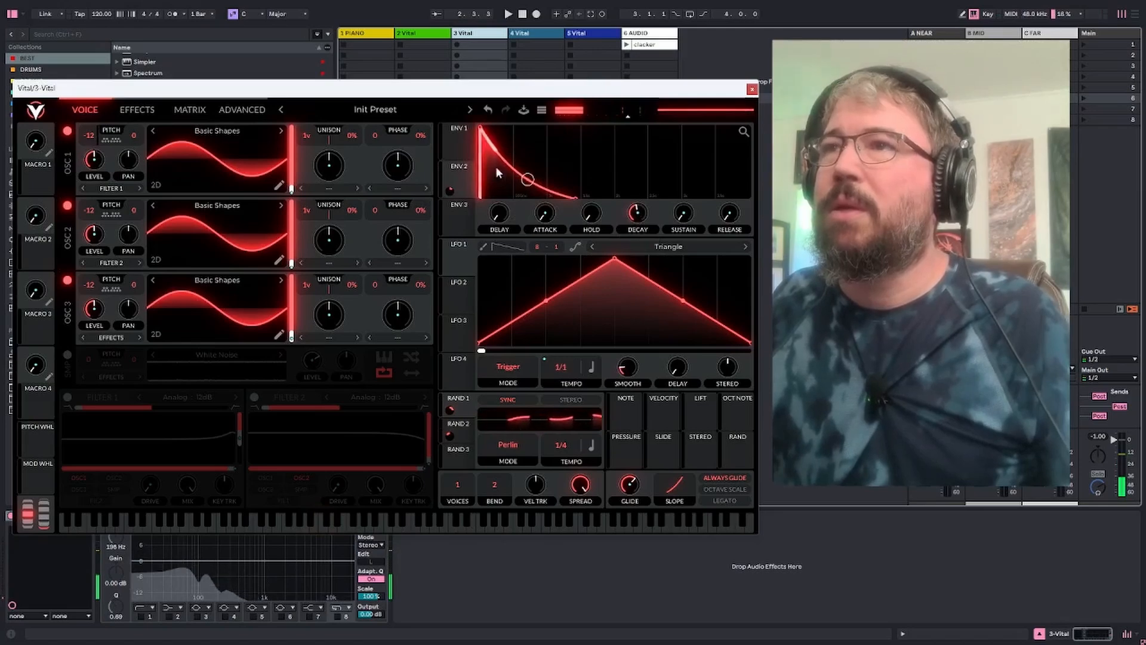
{"action": "left_click", "coordinate": [463, 144]}
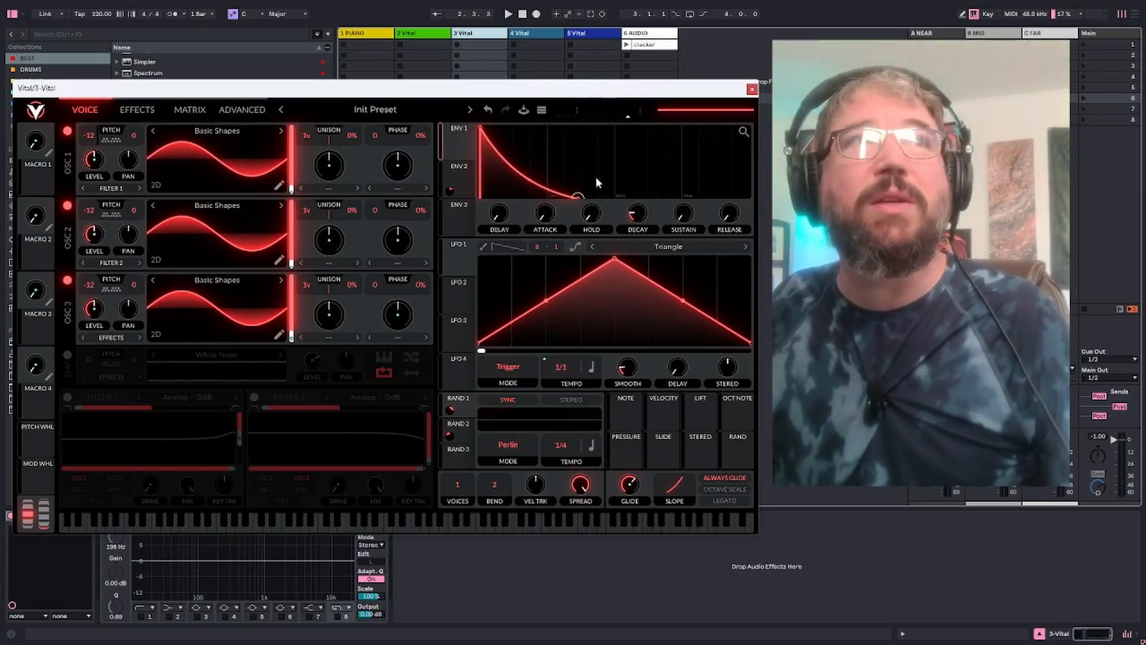
{"action": "mouse_move", "coordinate": [639, 223]}
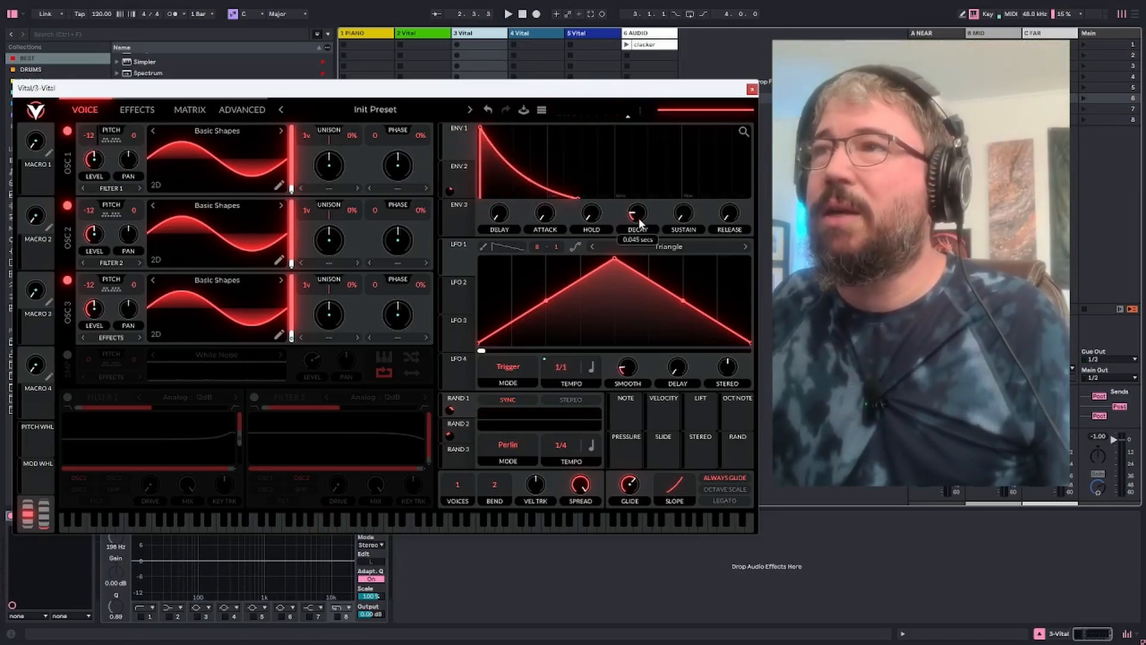
{"action": "left_click_drag", "start_coordinate": [639, 223], "coordinate": [636, 206]}
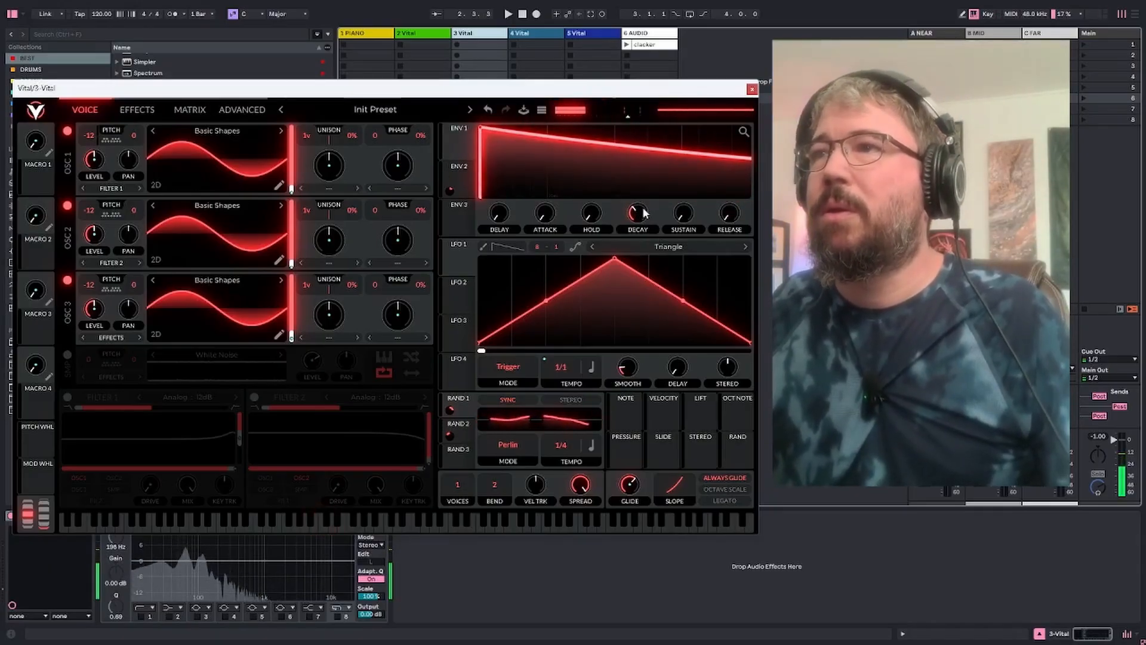
{"action": "left_click_drag", "start_coordinate": [637, 212], "coordinate": [639, 202]}
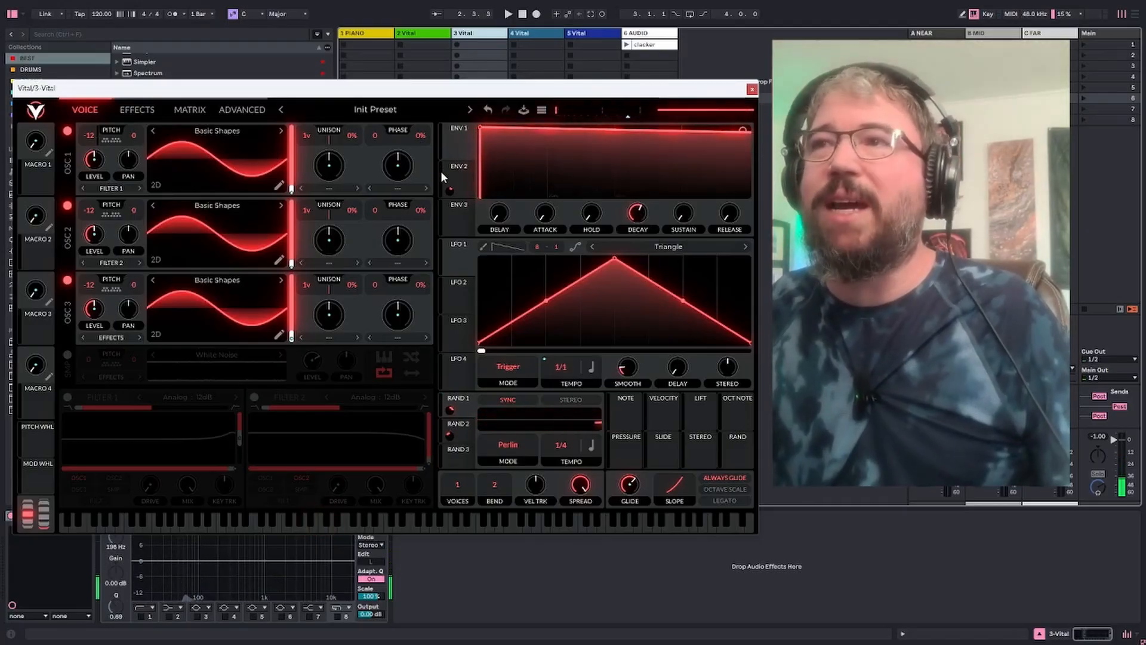
{"action": "left_click", "coordinate": [464, 169]}
{"action": "left_click_drag", "start_coordinate": [638, 217], "coordinate": [636, 217]}
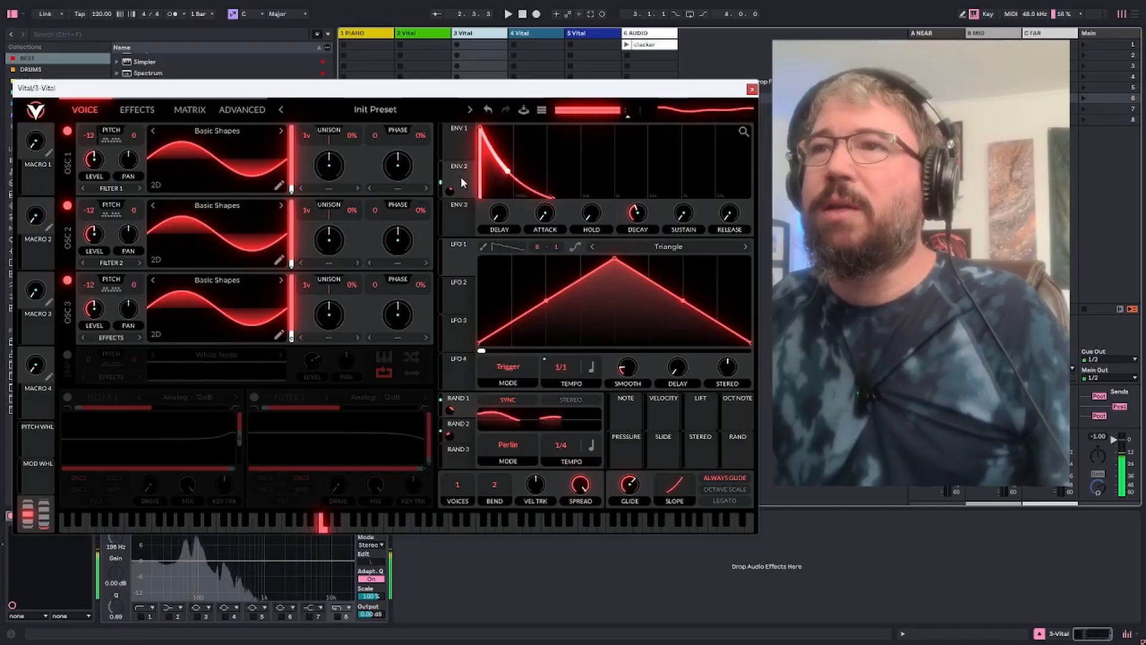
Route Envelope 2 to the transpose of oscillators 2 and 3 as well, entering the modulation amount
{"action": "left_click_drag", "start_coordinate": [457, 170], "coordinate": [89, 228]}
{"action": "right_click", "coordinate": [89, 226]}
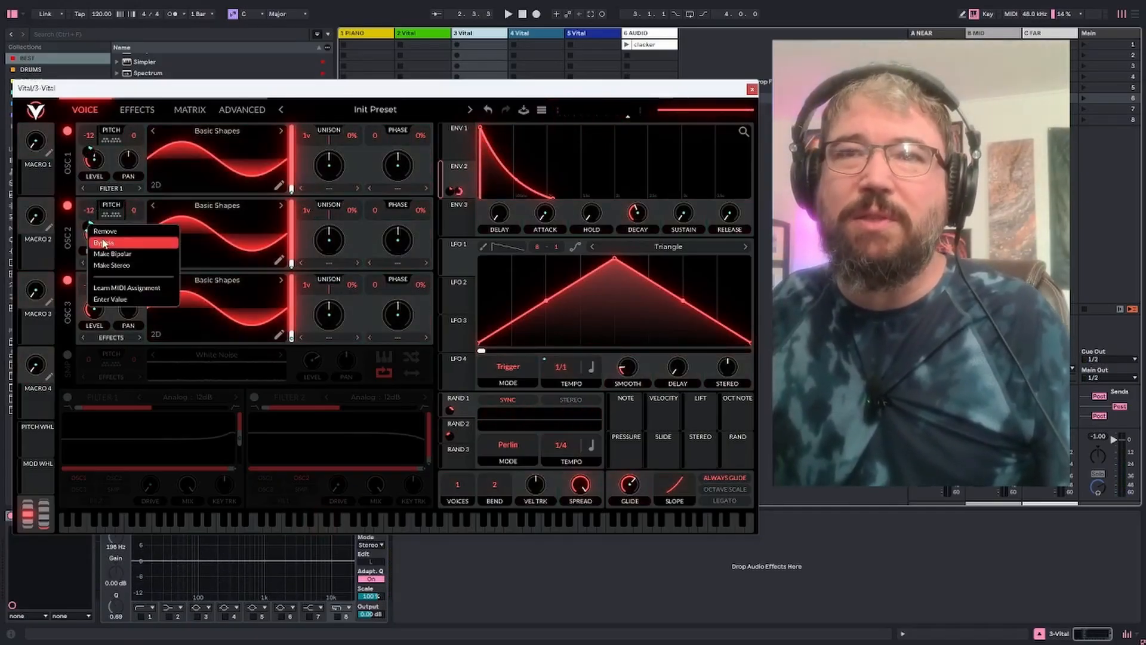
{"action": "left_click", "coordinate": [108, 292]}
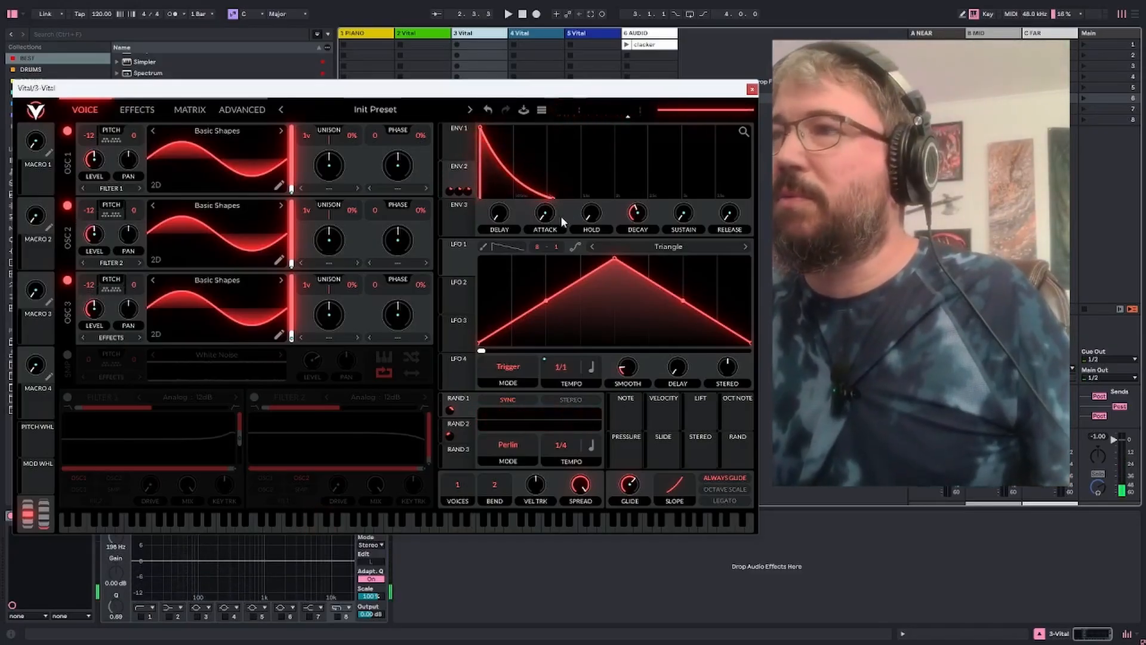
Bend Envelope 2's decay curve outward and shorten its decay to about 0.157 seconds
{"action": "mouse_move", "coordinate": [637, 213]}
{"action": "left_click_drag", "start_coordinate": [635, 215], "coordinate": [630, 216]}
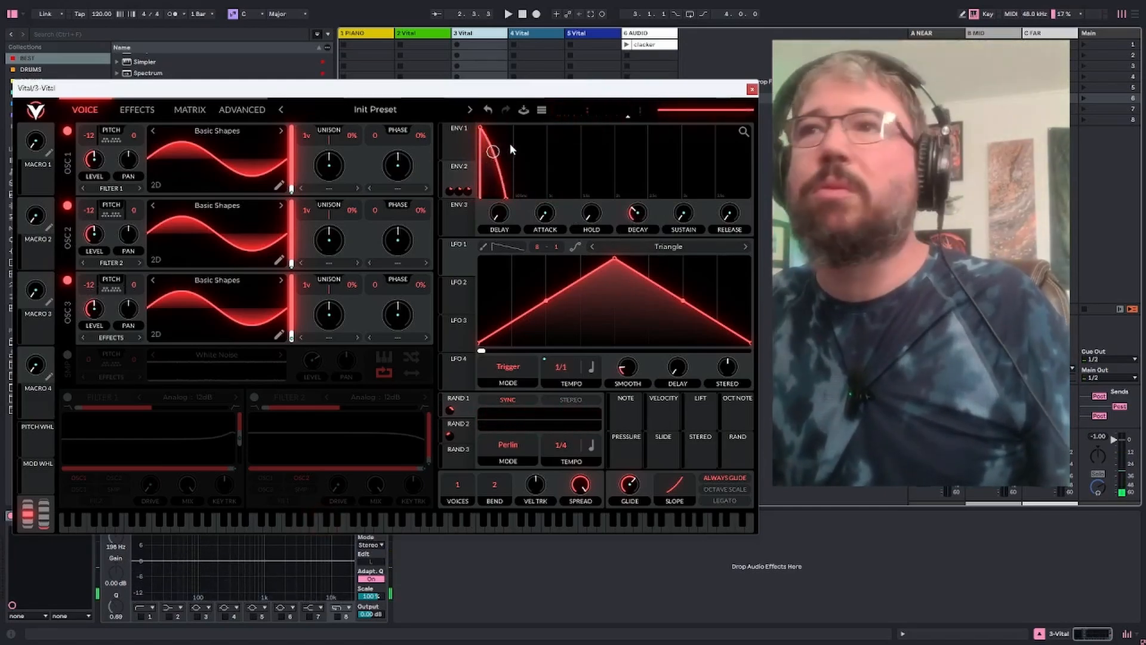
{"action": "left_click_drag", "start_coordinate": [642, 212], "coordinate": [639, 213]}
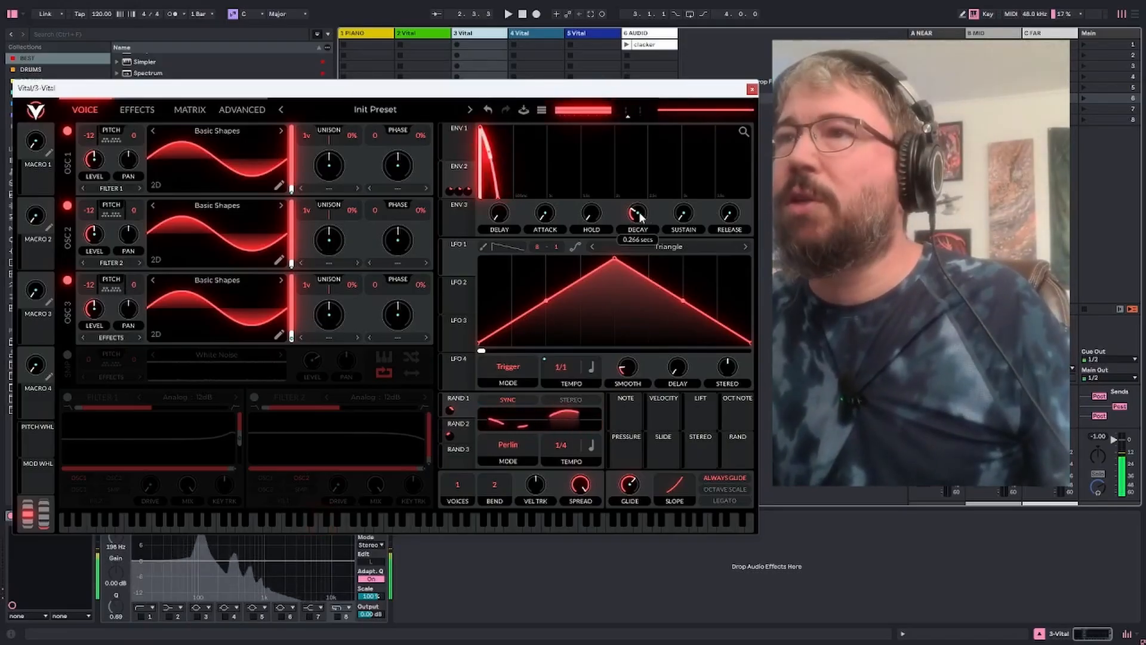
{"action": "left_click_drag", "start_coordinate": [639, 213], "coordinate": [637, 215]}
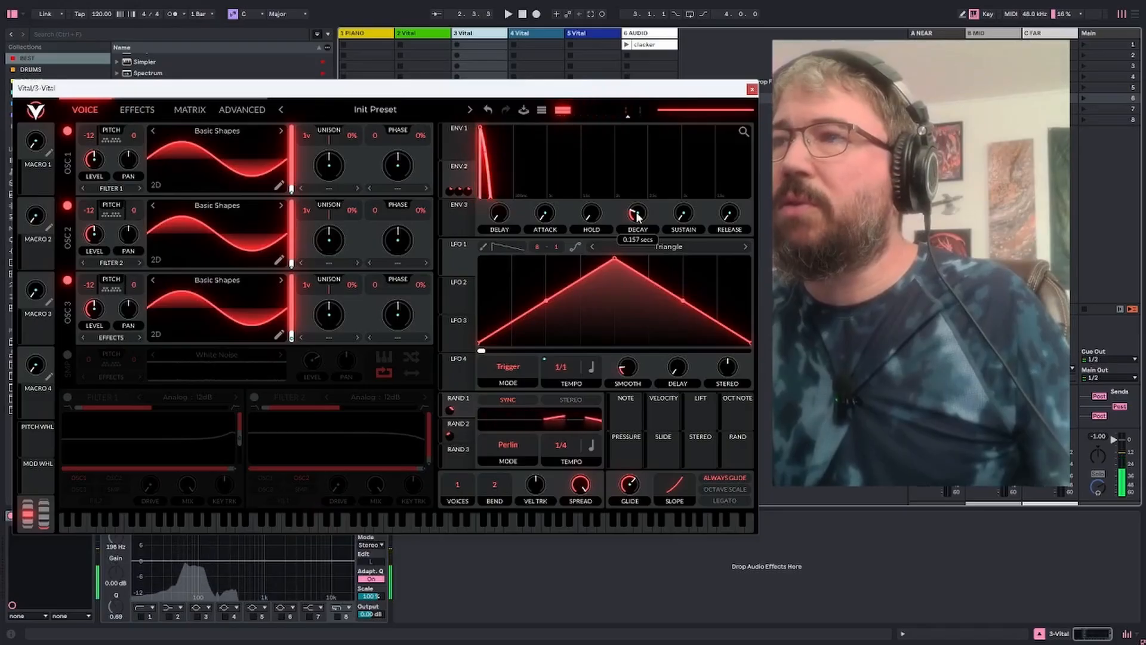
Fine-tune Envelope 2's decay by trying longer and shorter pitch drops, settling on 0.104 seconds
{"action": "left_click_drag", "start_coordinate": [637, 216], "coordinate": [636, 218]}
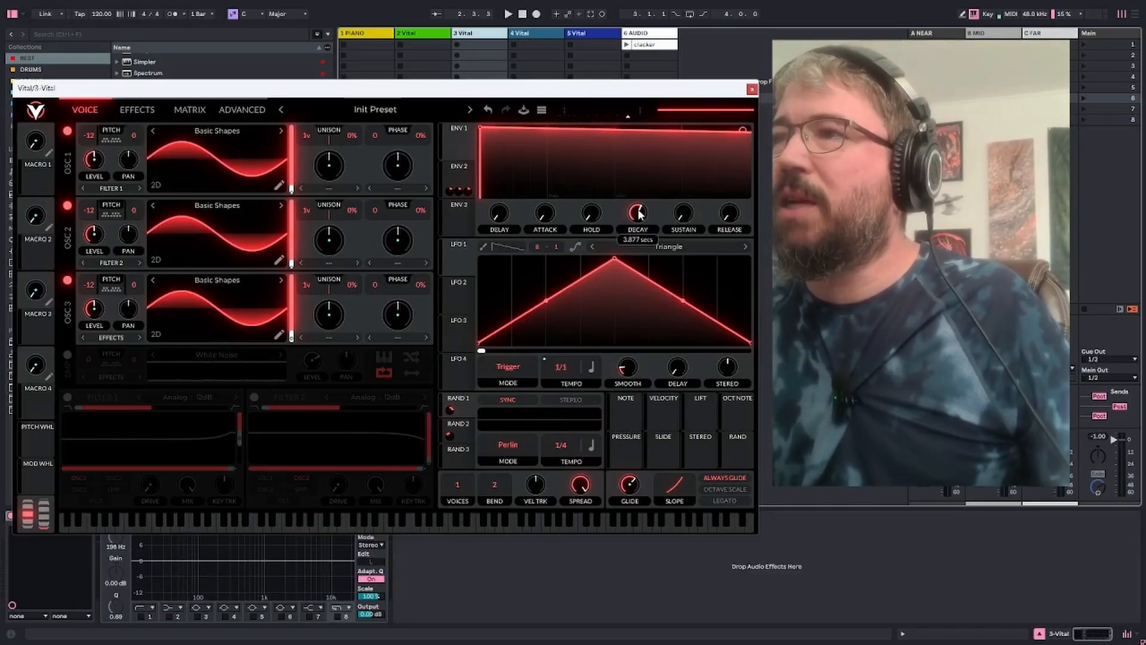
{"action": "scroll", "coordinate": [634, 219], "scroll_direction": "down", "scroll_amount": 5}
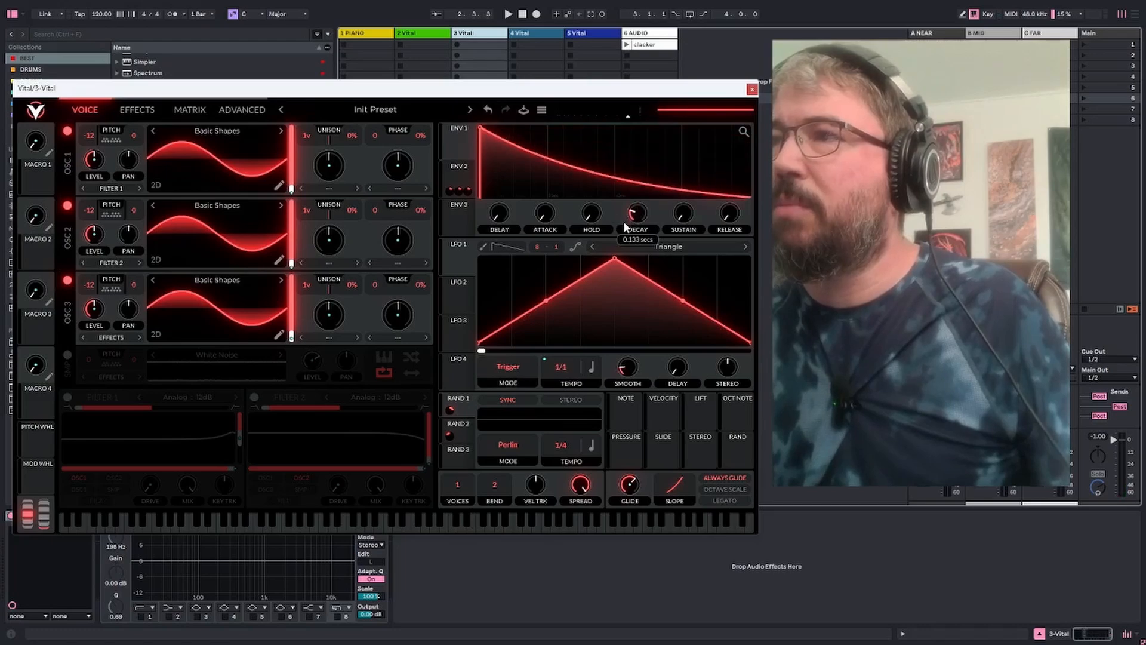
{"action": "scroll", "coordinate": [633, 216], "scroll_direction": "up", "scroll_amount": 2}
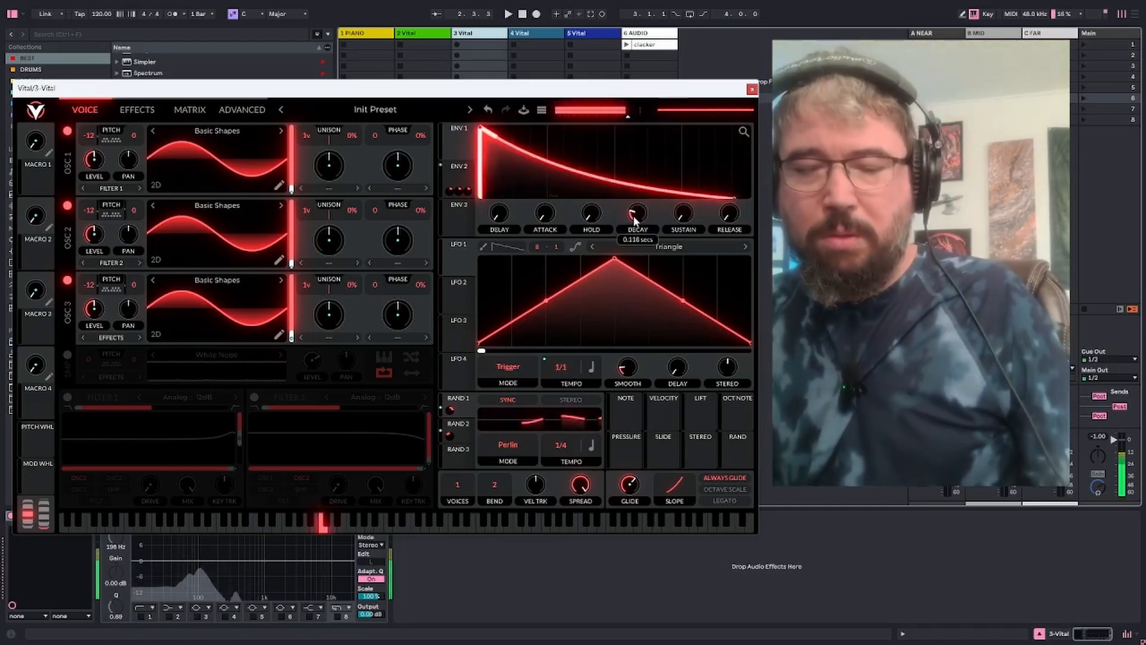
{"action": "scroll", "coordinate": [633, 216], "scroll_direction": "up", "scroll_amount": 2}
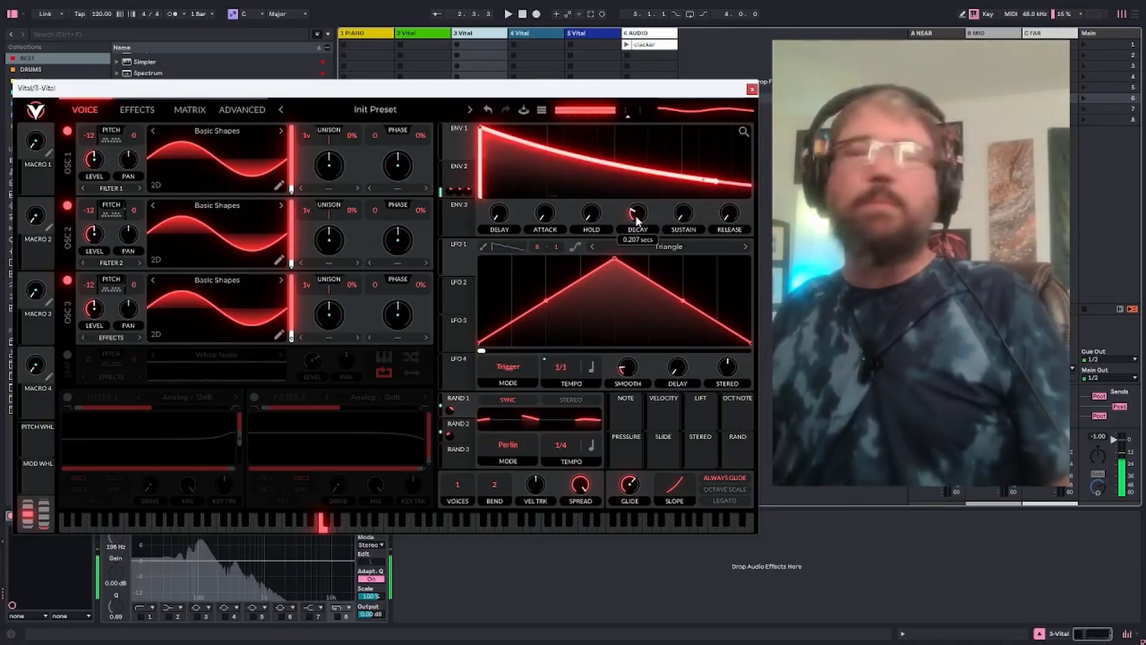
{"action": "scroll", "coordinate": [637, 221], "scroll_direction": "down", "scroll_amount": 3}
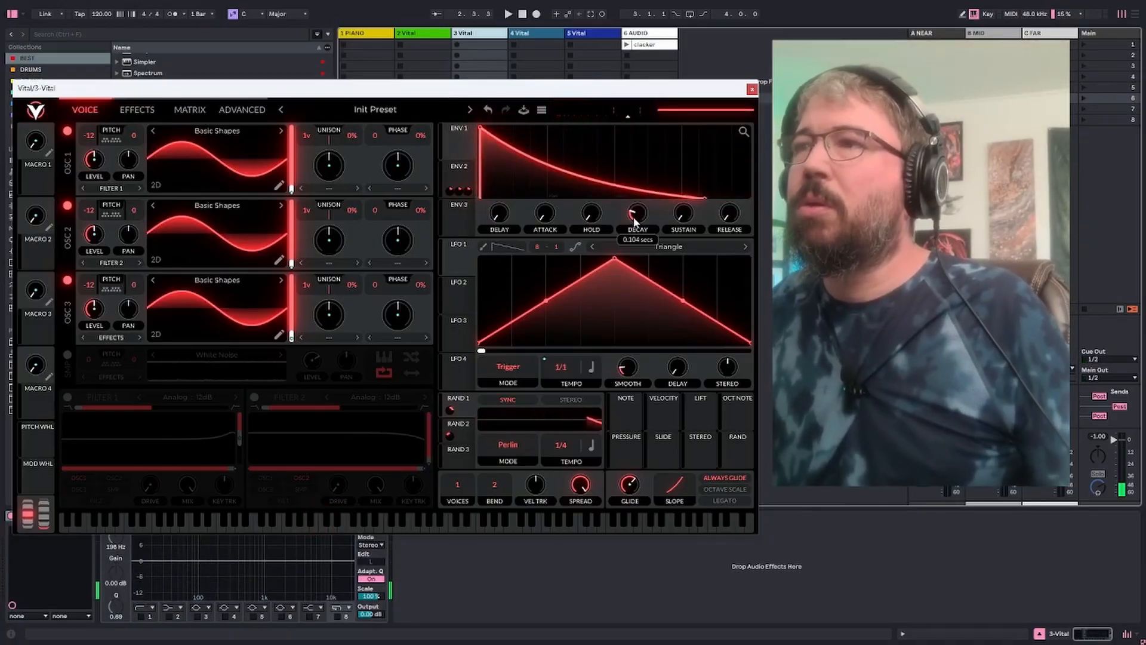
{"action": "scroll", "coordinate": [634, 220], "scroll_direction": "up", "scroll_amount": 1}
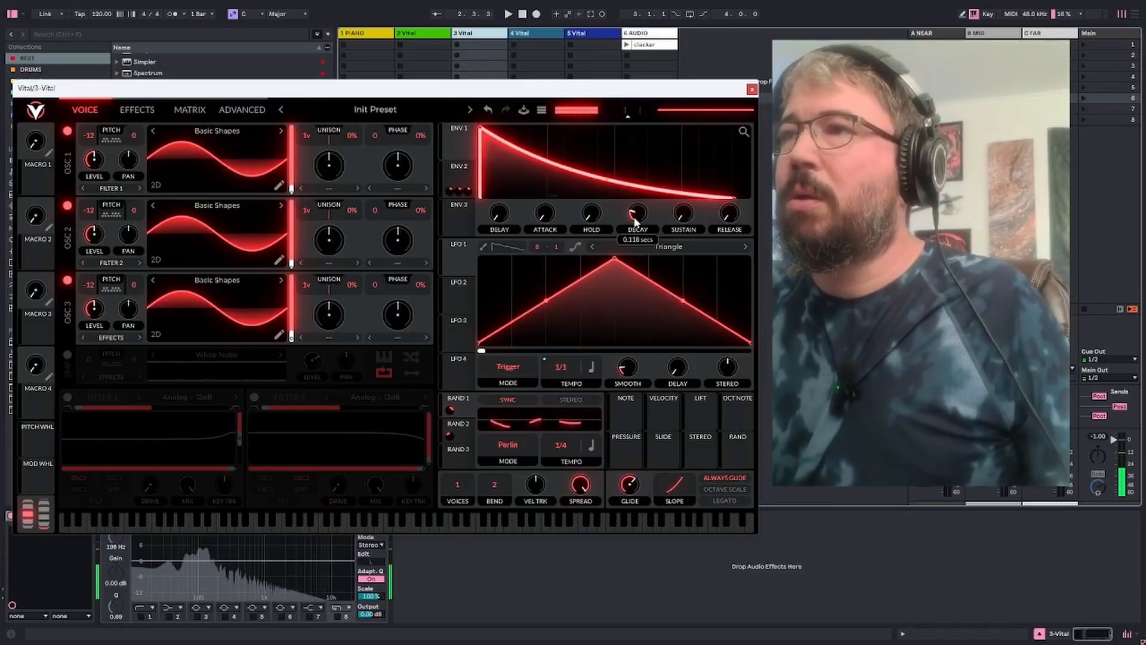
{"action": "scroll", "coordinate": [635, 221], "scroll_direction": "down", "scroll_amount": 1}
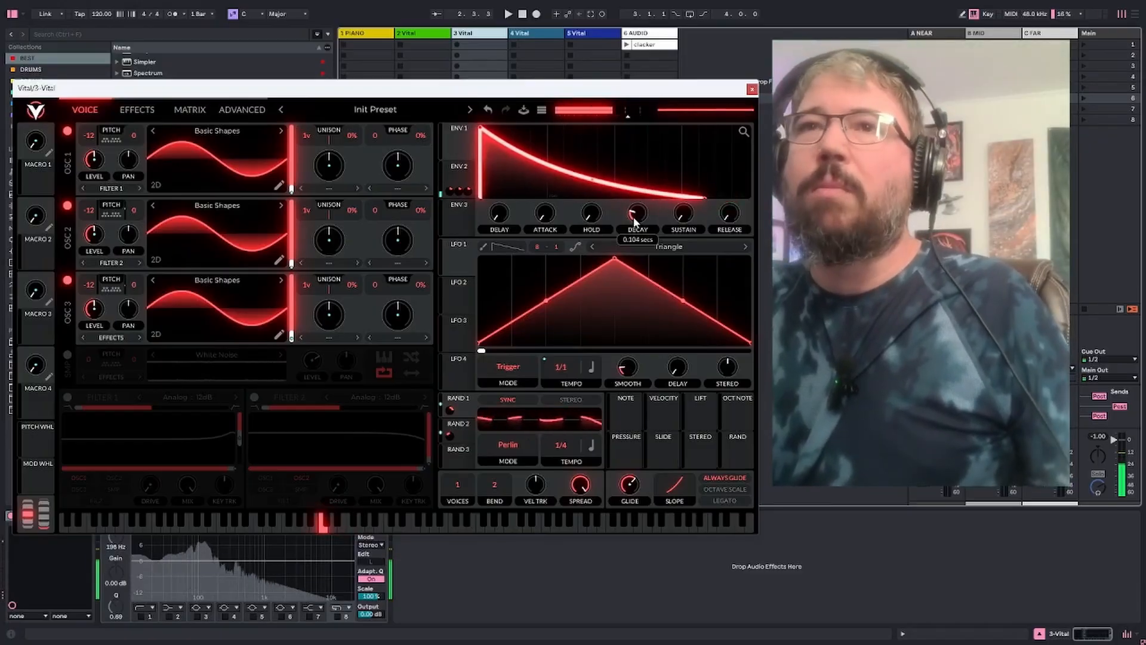
Enable the Reverb effect and place it directly after Distortion in the effects chain
{"action": "left_click", "coordinate": [149, 109]}
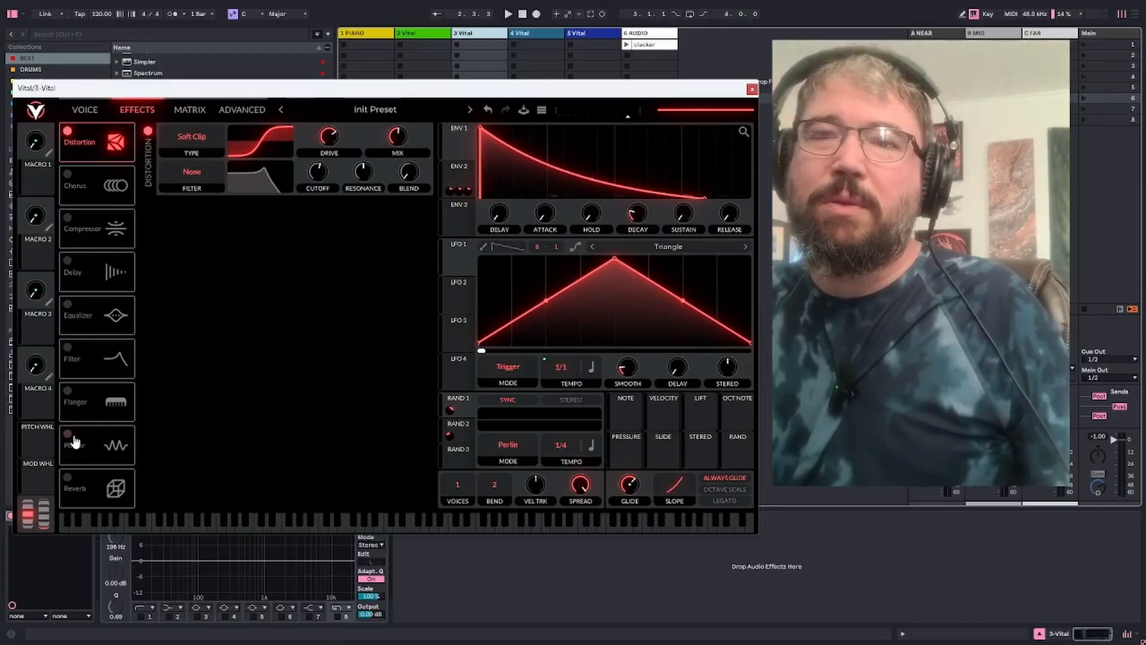
{"action": "left_click", "coordinate": [66, 479]}
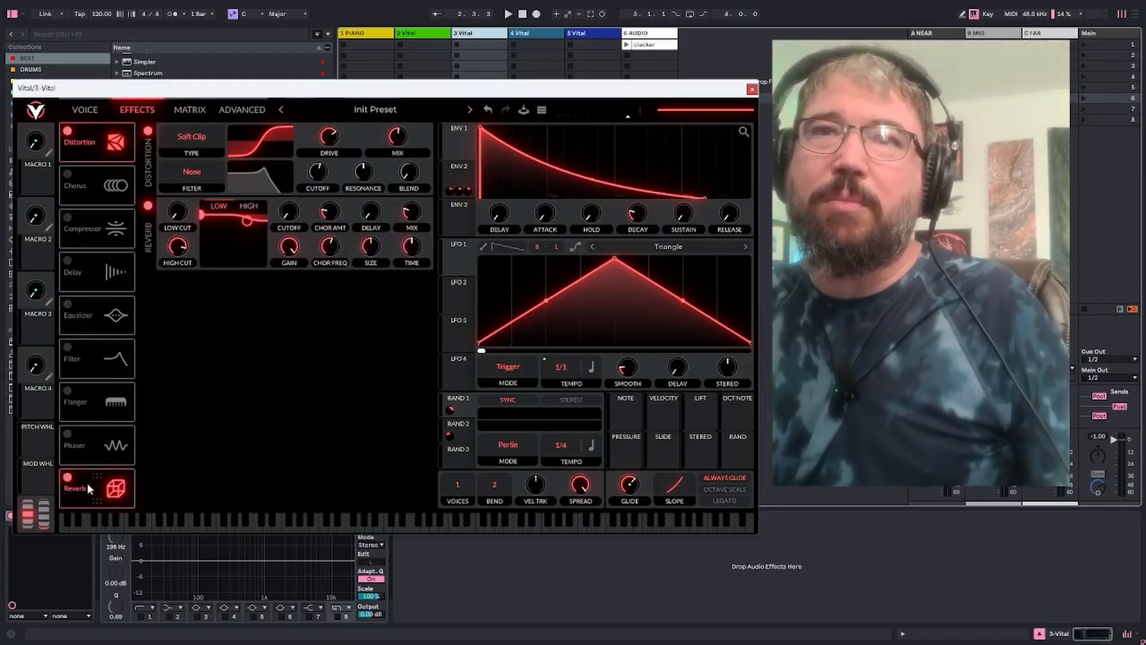
{"action": "left_click_drag", "start_coordinate": [87, 486], "coordinate": [110, 218]}
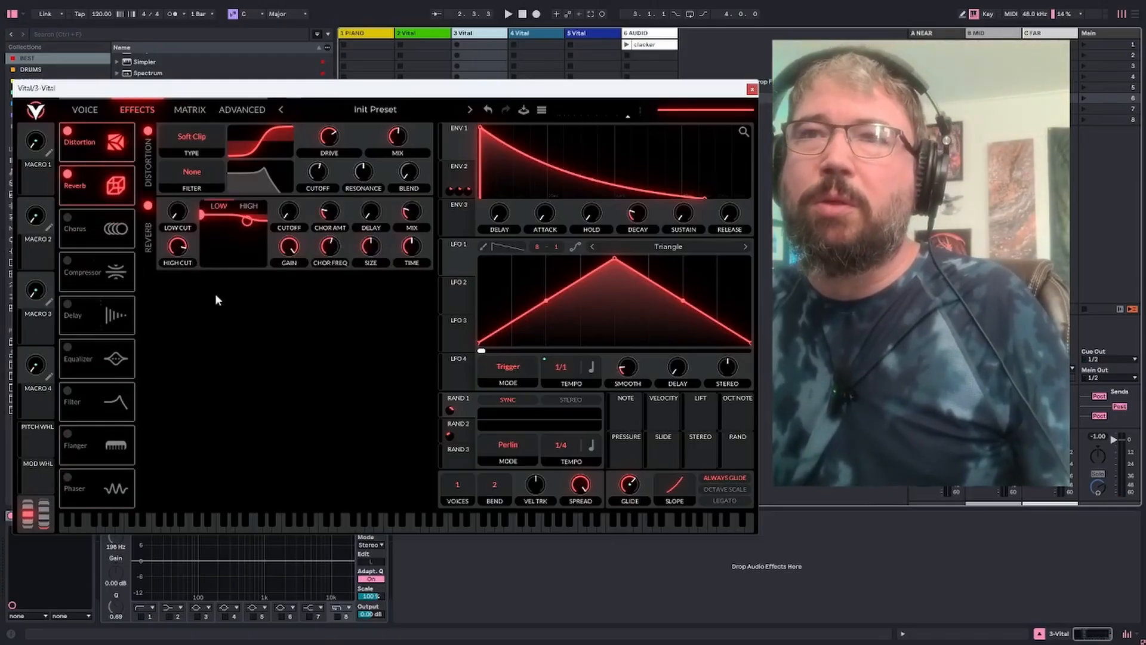
Cut the reverb's high band to minimum gain and raise its mix, size and time
{"action": "left_click_drag", "start_coordinate": [247, 222], "coordinate": [249, 264]}
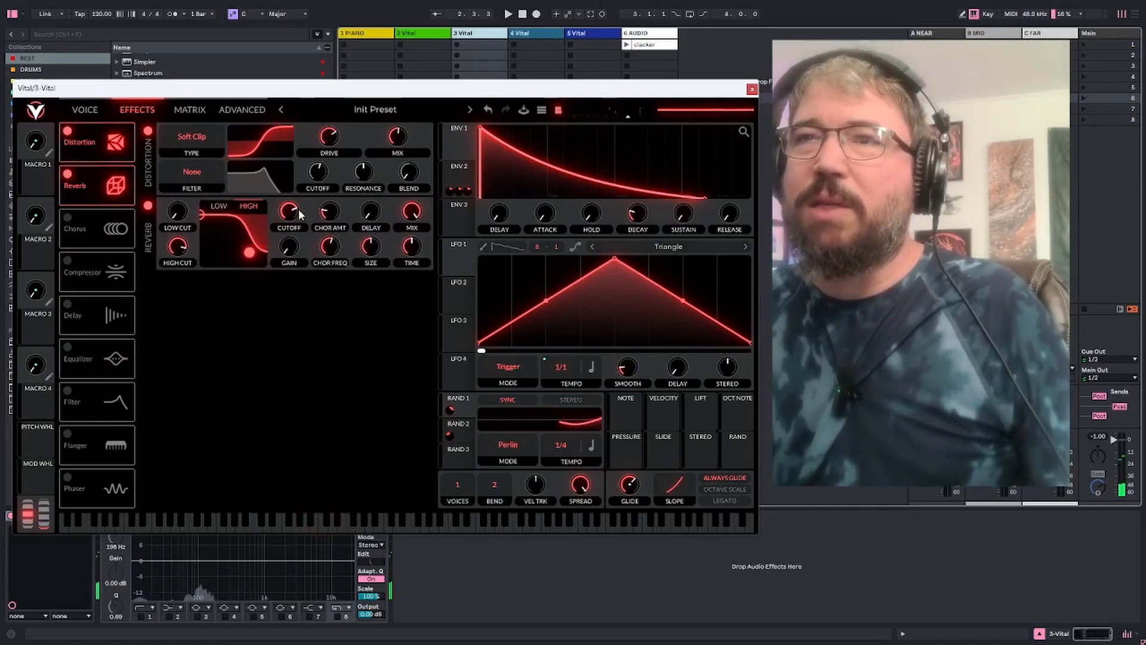
{"action": "mouse_move", "coordinate": [326, 221]}
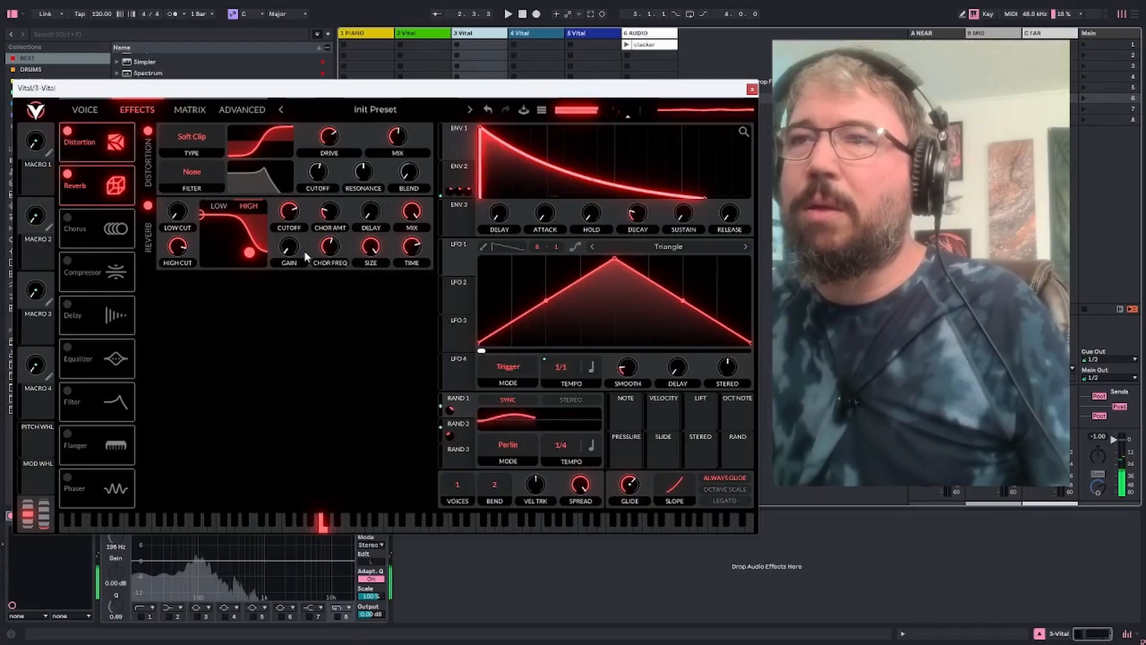
{"action": "mouse_move", "coordinate": [409, 248]}
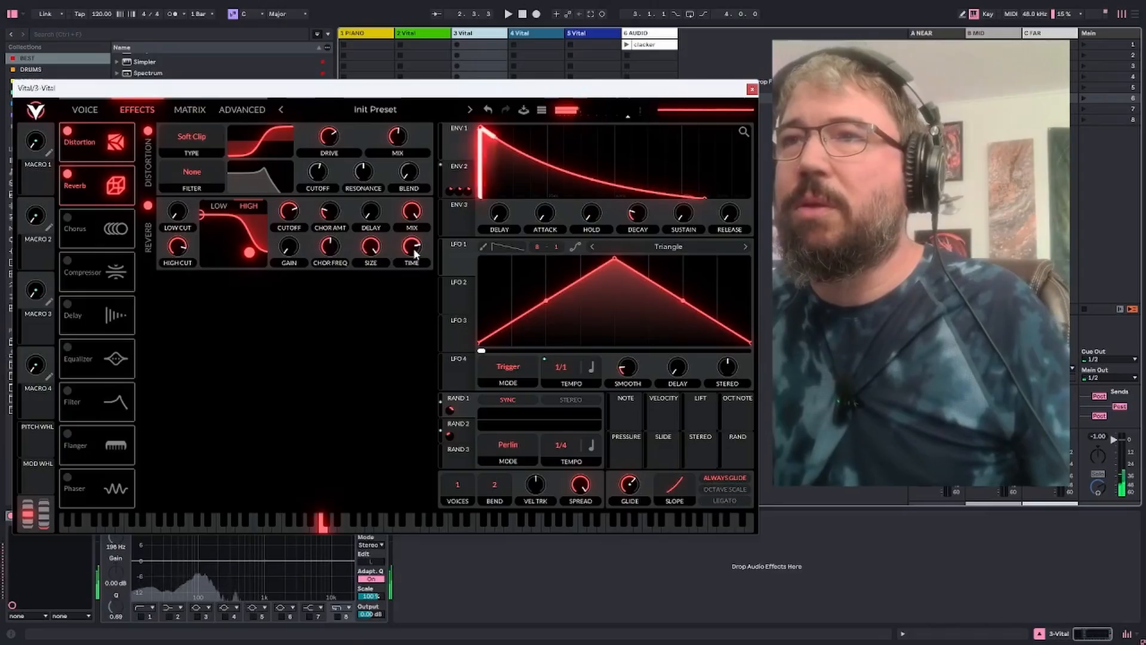
{"action": "left_click_drag", "start_coordinate": [412, 250], "coordinate": [412, 246]}
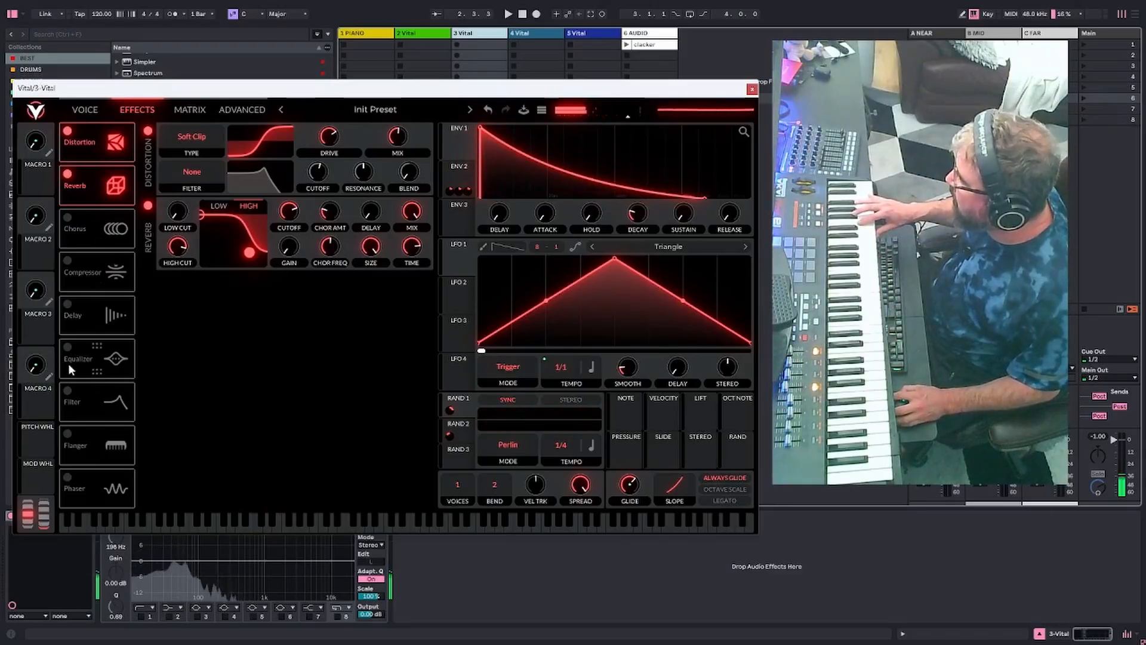
Enable band 8 of the track's equalizer as a high-cut filter at about 323 Hz
{"action": "left_click", "coordinate": [338, 617]}
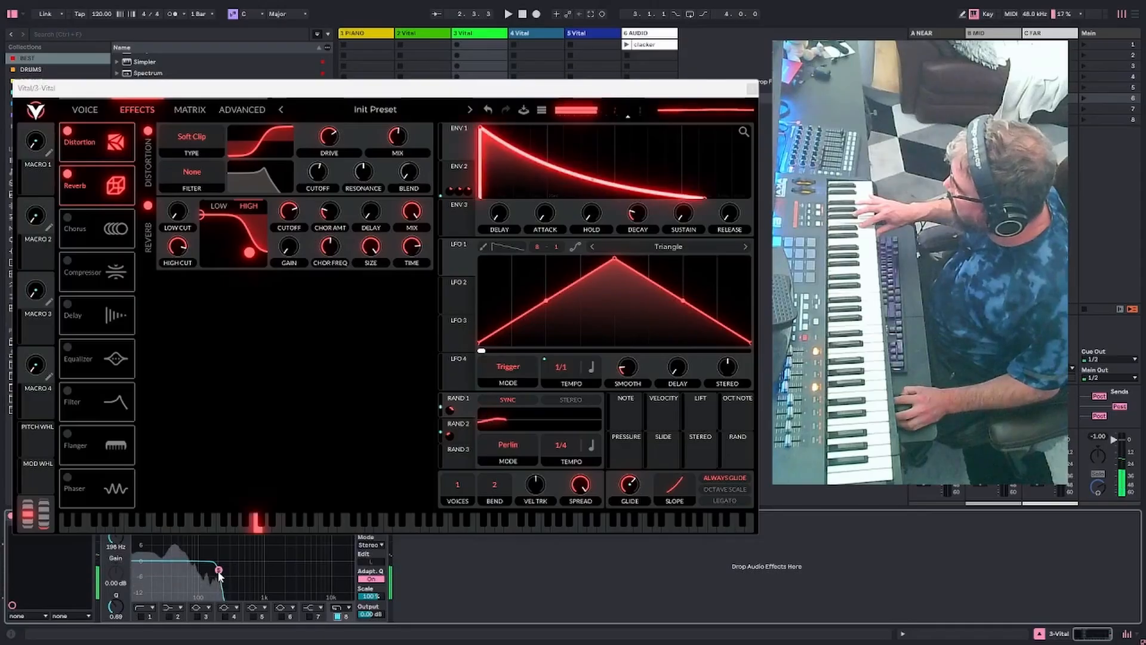
{"action": "mouse_move", "coordinate": [219, 571]}
{"action": "left_mouse_down"}
{"action": "mouse_move", "coordinate": [228, 557]}
{"action": "mouse_move", "coordinate": [234, 567]}
{"action": "left_mouse_up"}
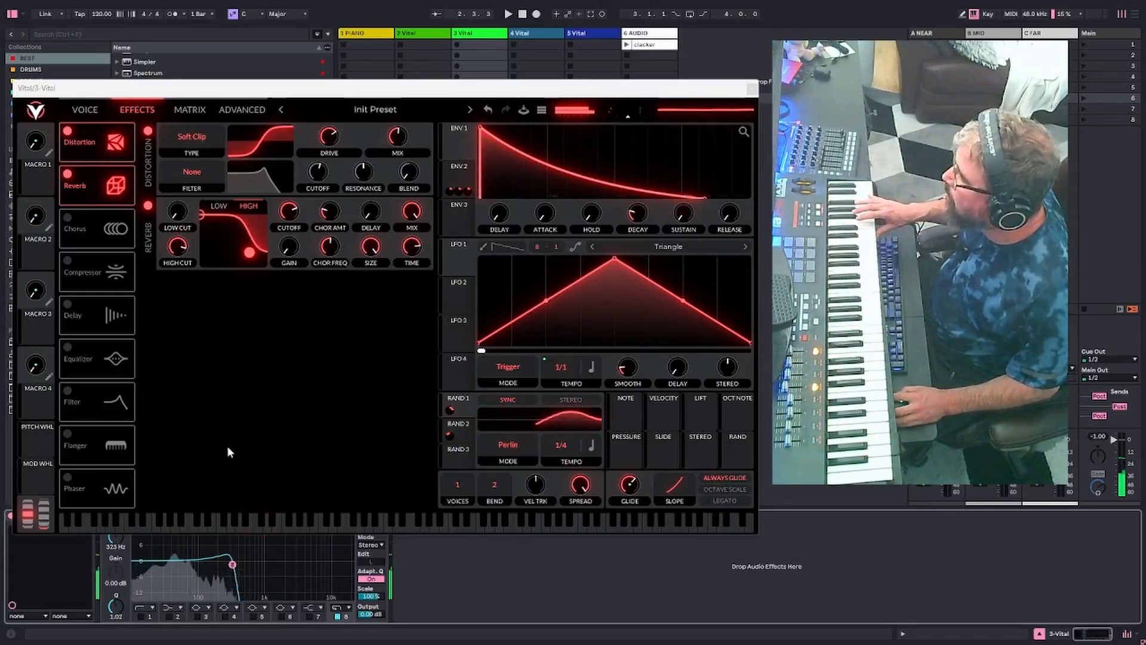
Route the outputs of oscillators 3 and 2 to Filter 1
{"action": "left_click", "coordinate": [83, 110]}
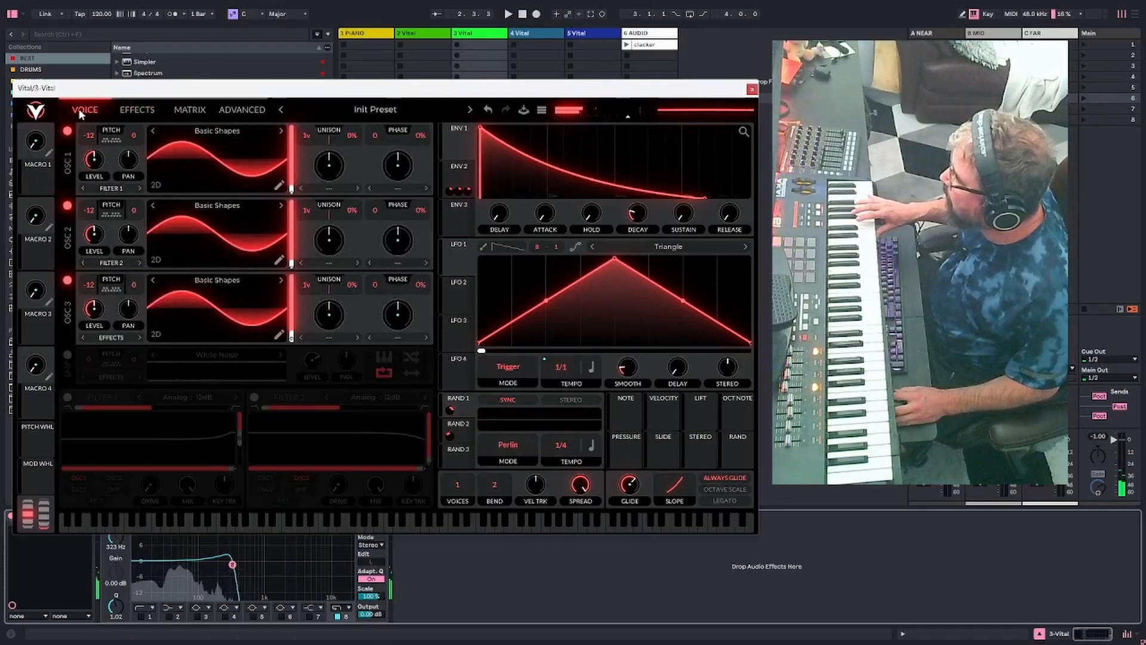
{"action": "left_click", "coordinate": [111, 338]}
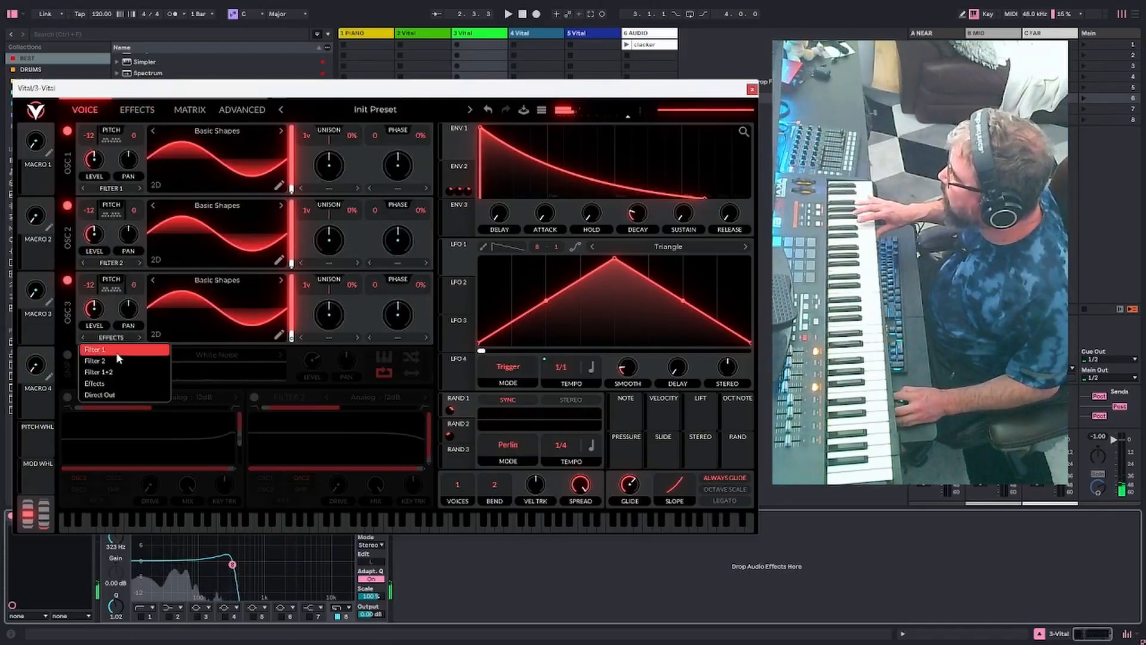
{"action": "left_click", "coordinate": [96, 350]}
{"action": "left_click", "coordinate": [111, 262]}
{"action": "left_click", "coordinate": [105, 277]}
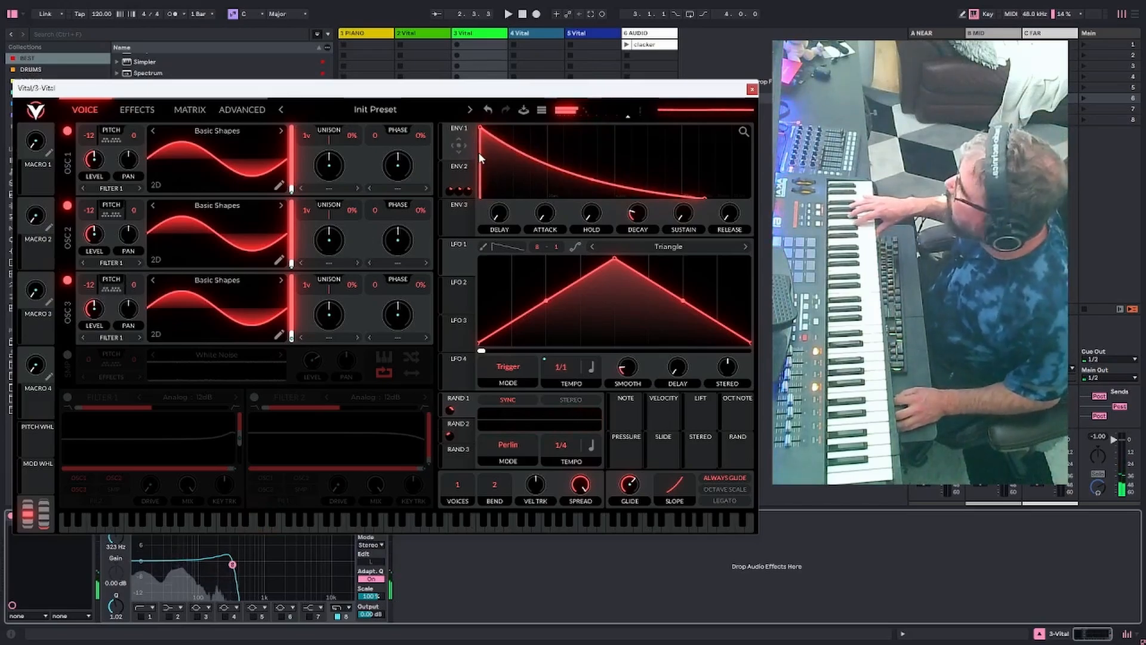
{"action": "left_click", "coordinate": [196, 111]}
{"action": "left_click", "coordinate": [117, 108]}
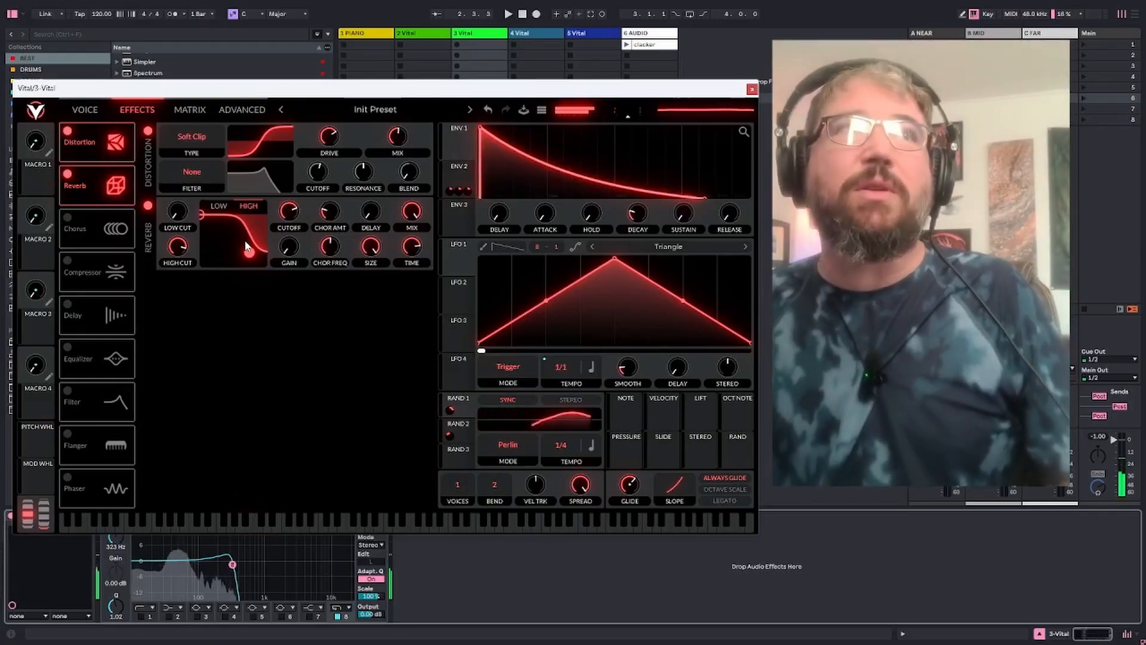
{"action": "left_click", "coordinate": [90, 111]}
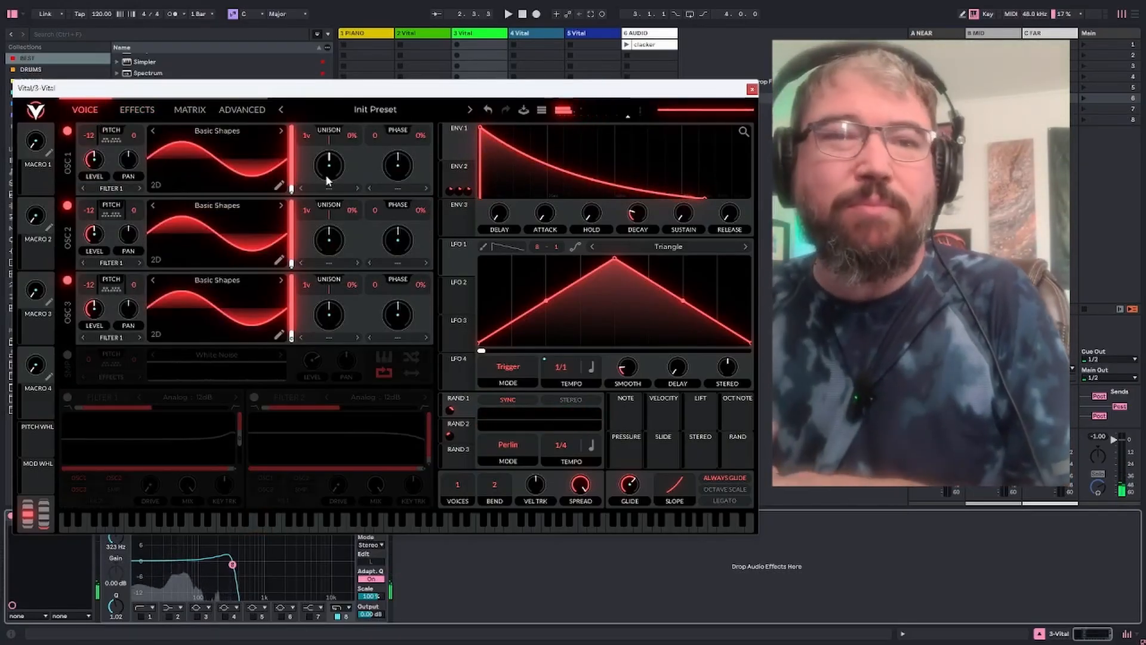